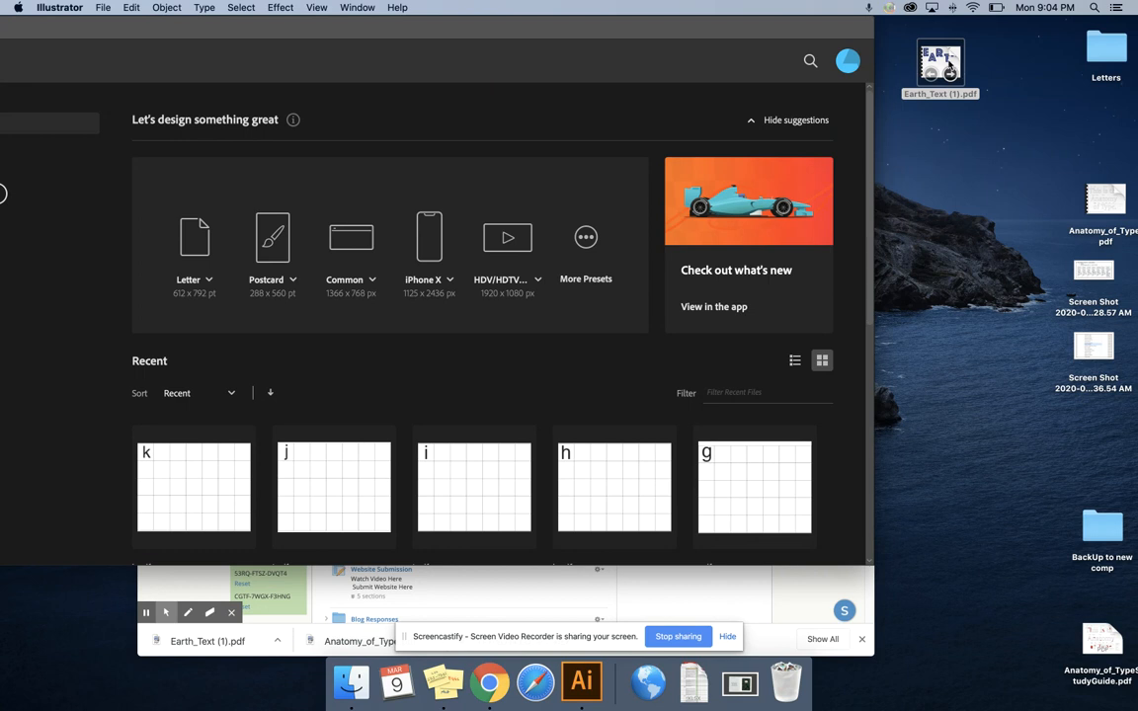
# Open the Earth_Text (1).pdf file from the desktop in Adobe Illustrator 2020
pyautogui.moveTo(943, 59); pyautogui.dragTo(1008, 49)
pyautogui.rightClick(997, 55)
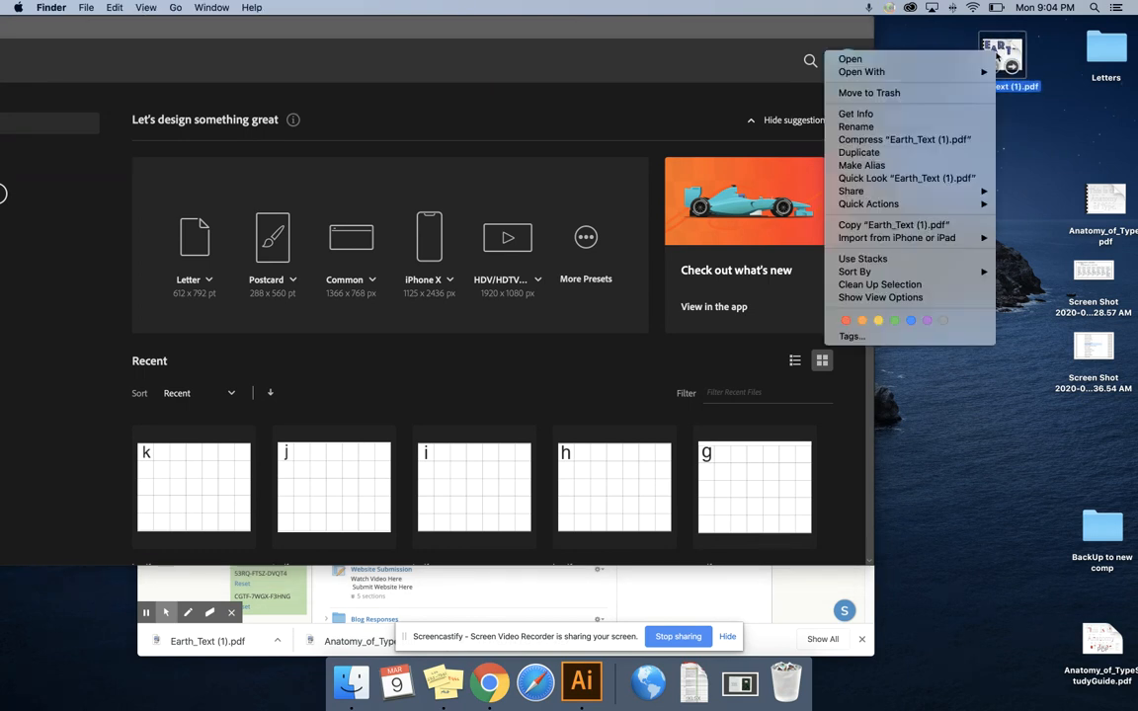
pyautogui.moveTo(966, 69)
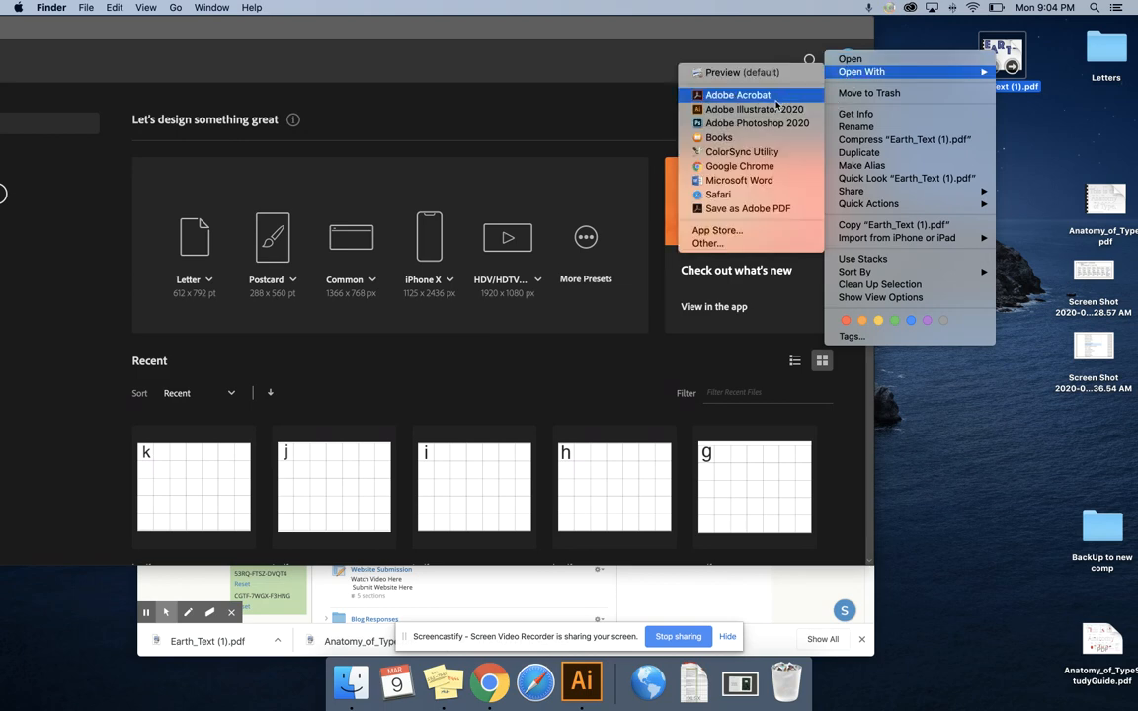
pyautogui.click(753, 109)
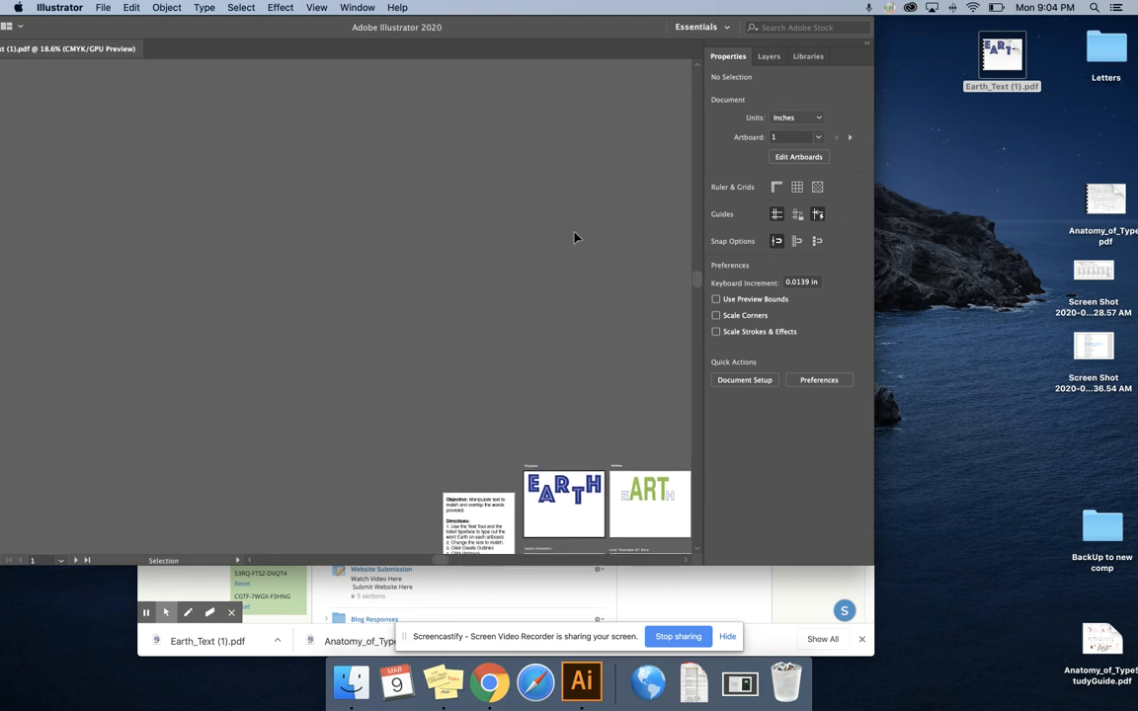
# Add the point text "EARTH" in the empty area below the blue sample word on the Phosphate artboard
pyautogui.hscroll(1, 562, 236)
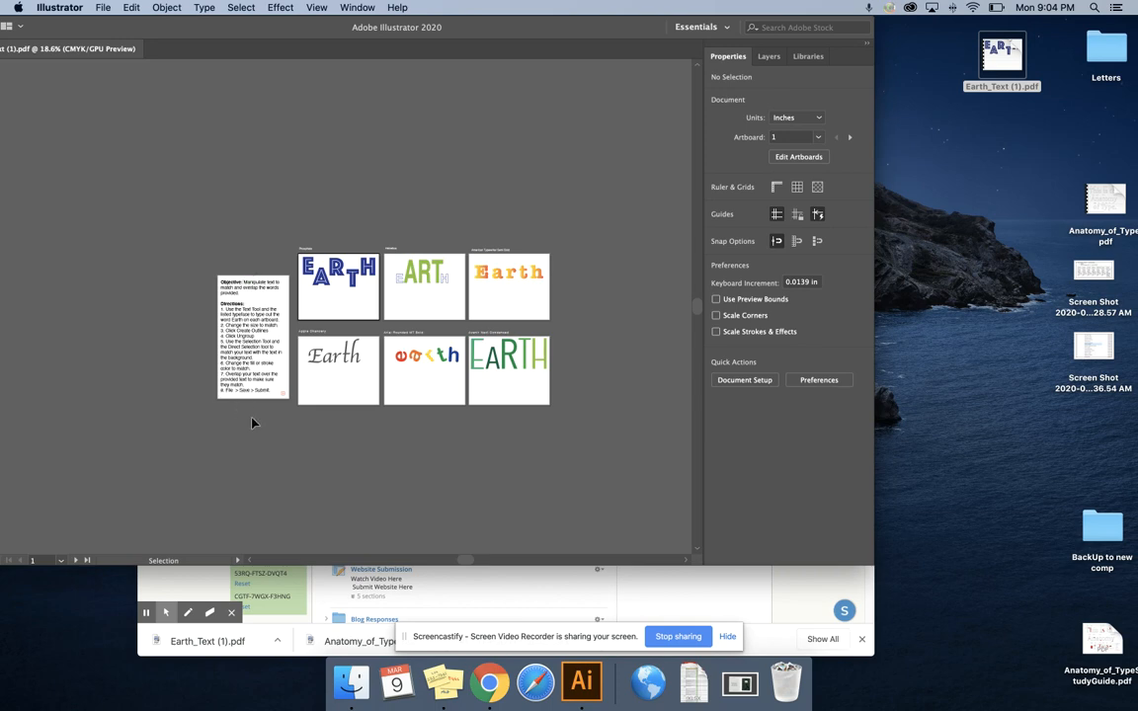
pyautogui.scroll(8, 279, 209)
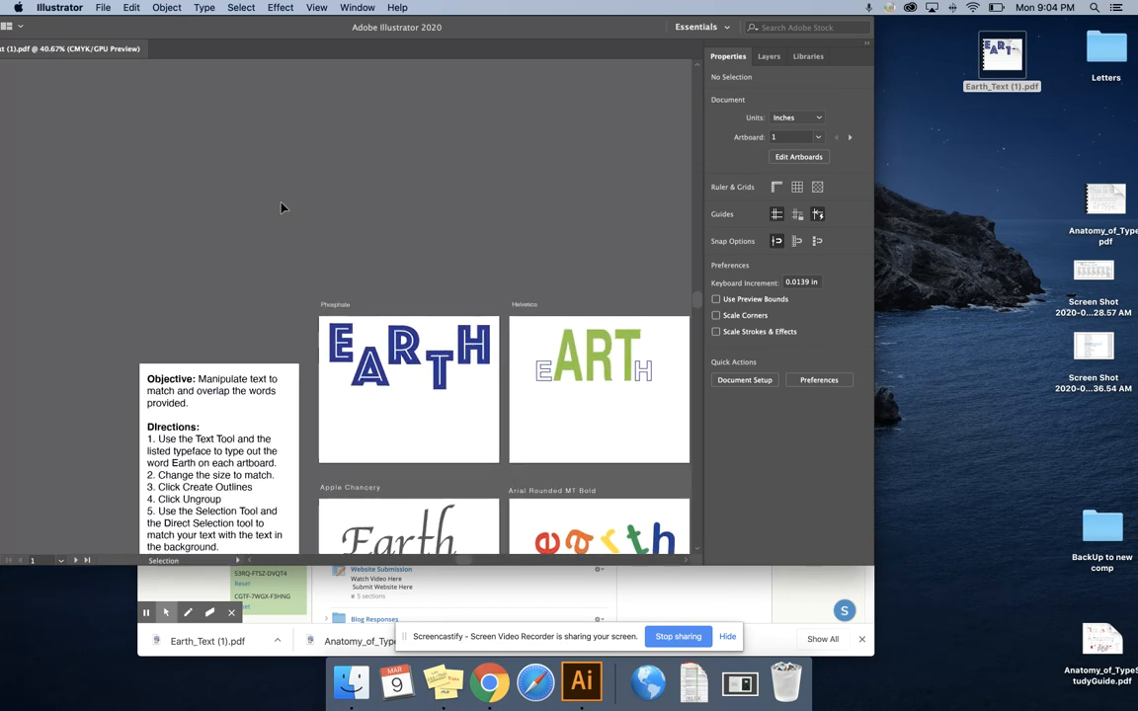
pyautogui.hscroll(2, 283, 207)
pyautogui.scroll(-5, 286, 209)
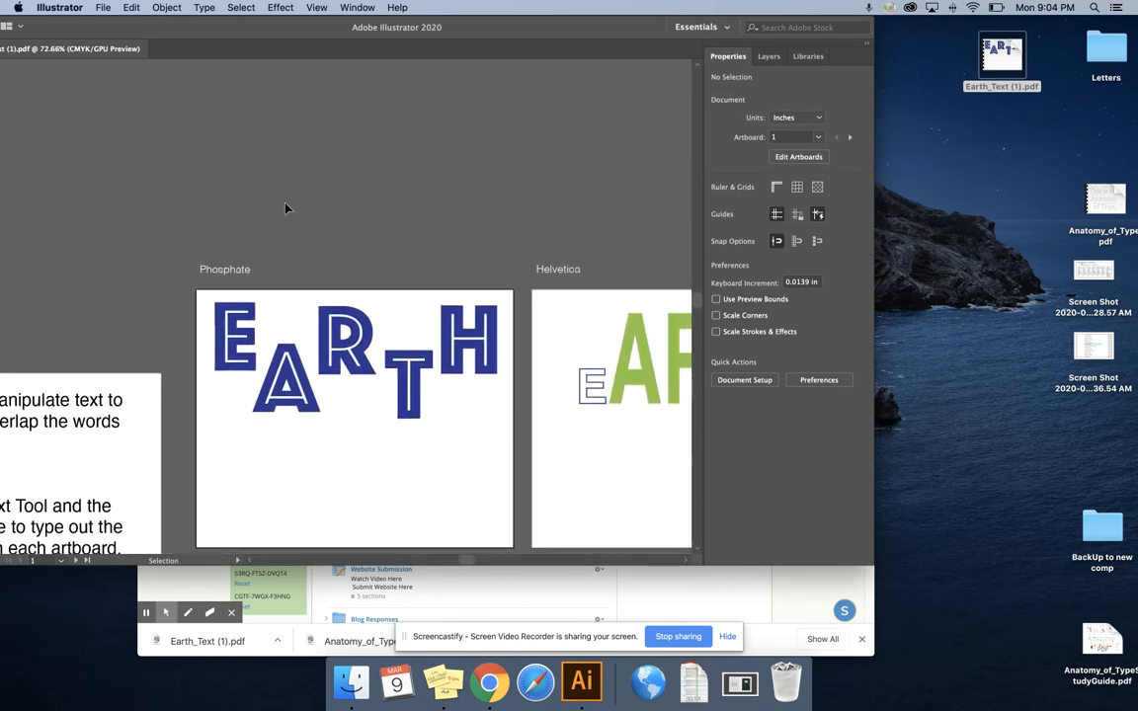
pyautogui.moveTo(213, 37); pyautogui.dragTo(290, 18)
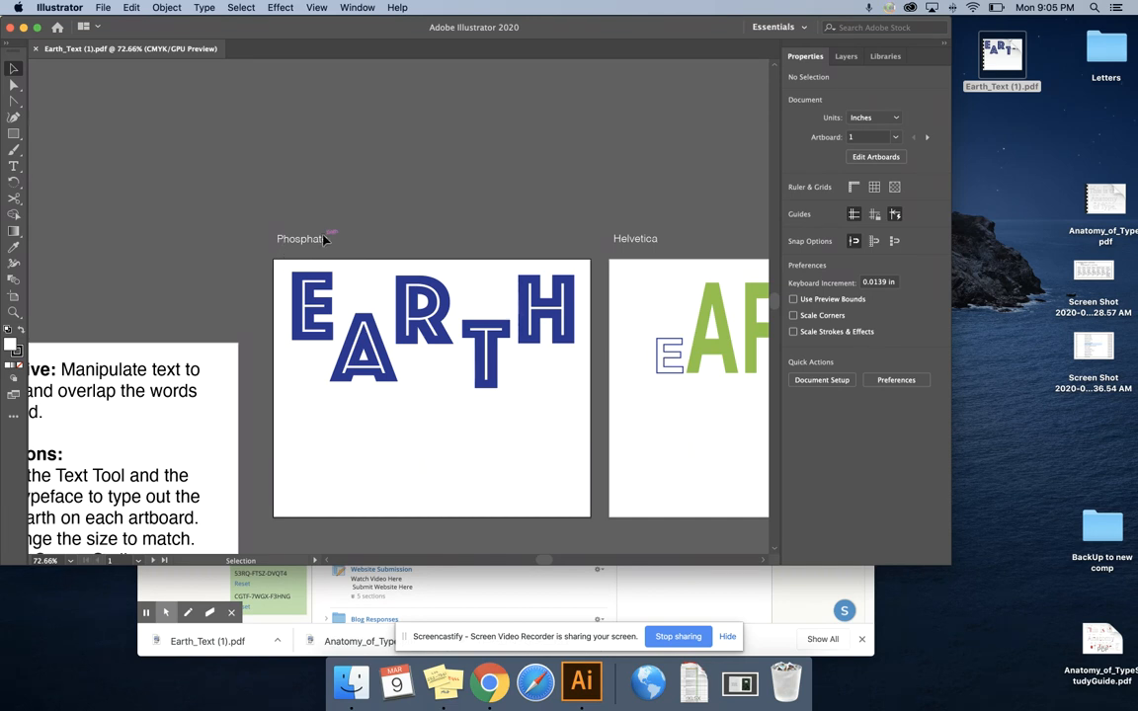
pyautogui.click(14, 167)
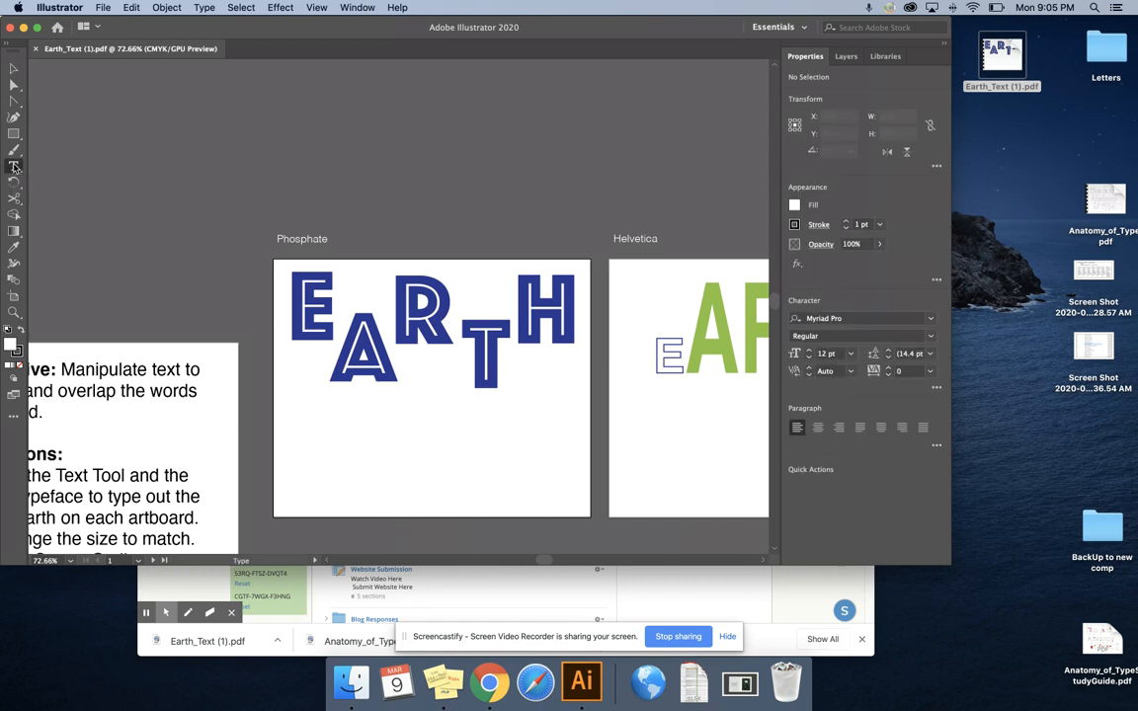
pyautogui.click(370, 447)
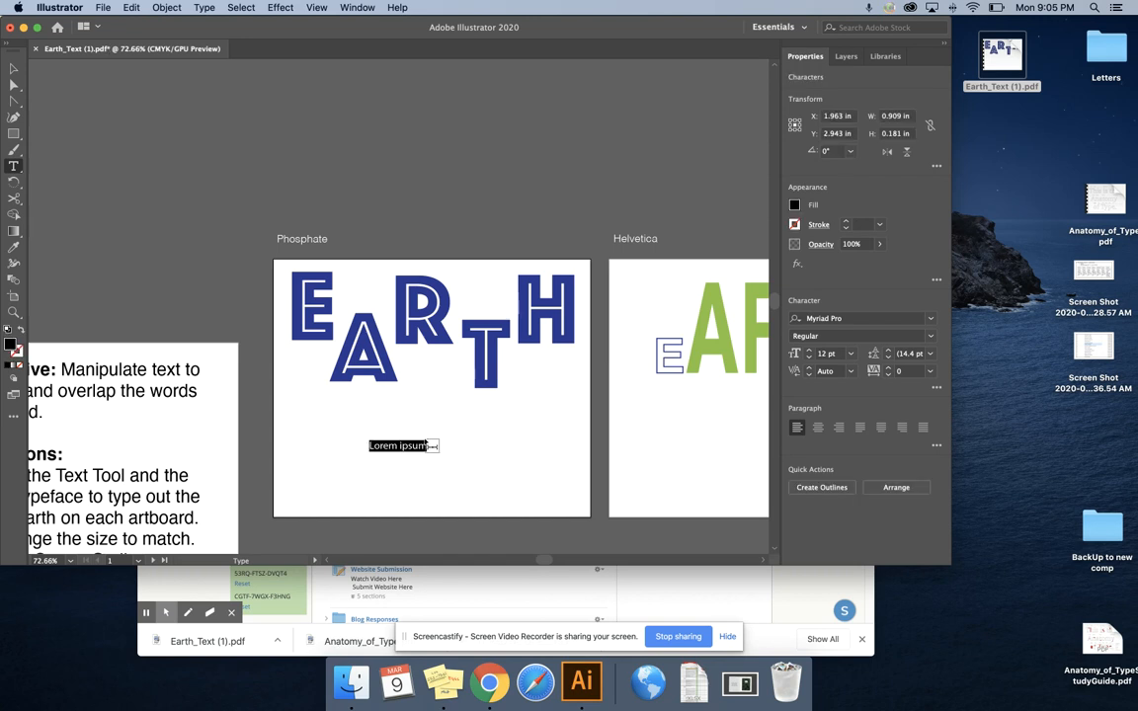
pyautogui.write('EARTH')
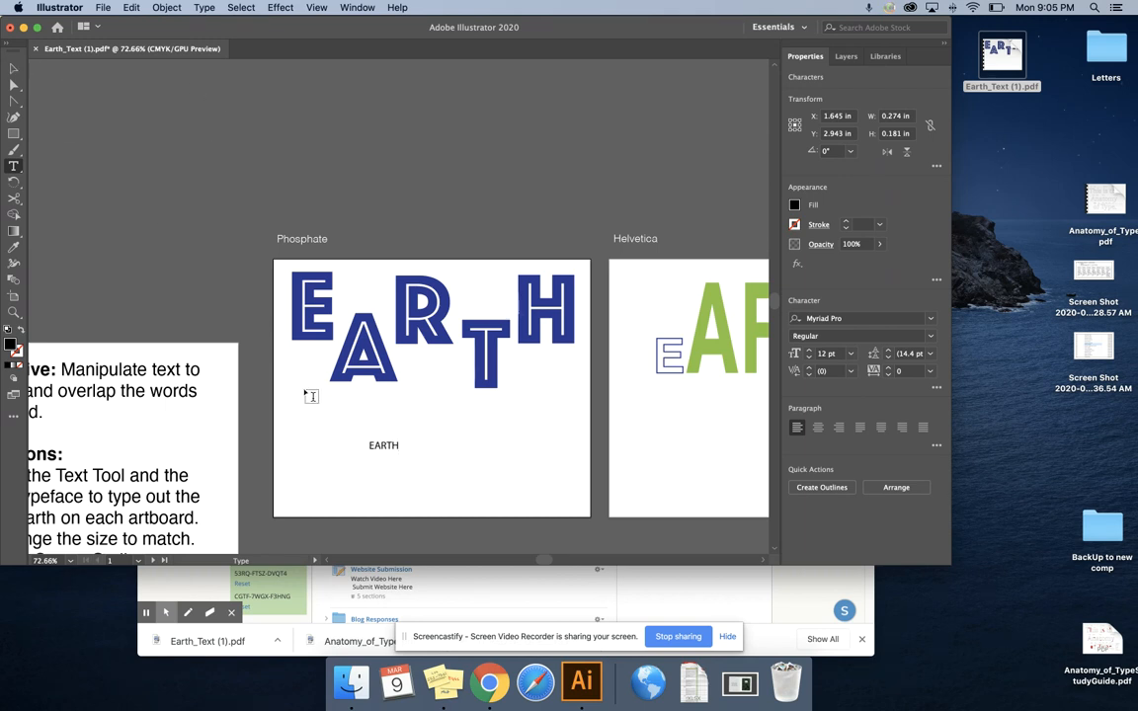
# Set the font of the new EARTH text to Phosphate Inline
pyautogui.doubleClick(389, 446)
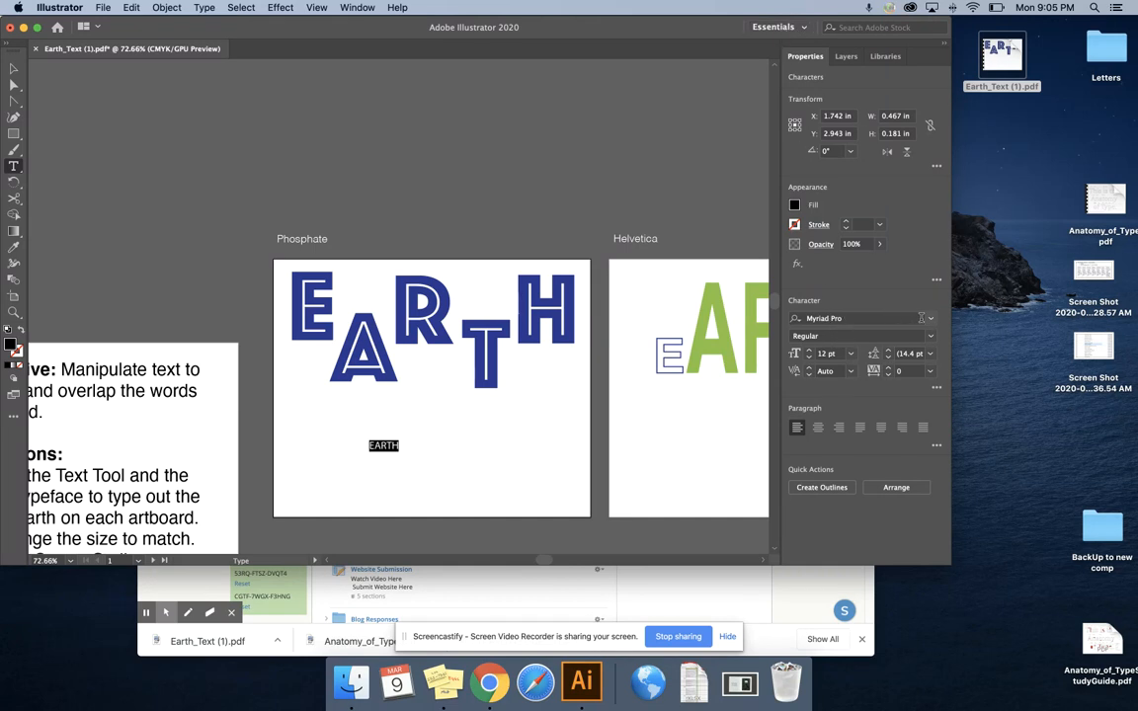
pyautogui.click(894, 318)
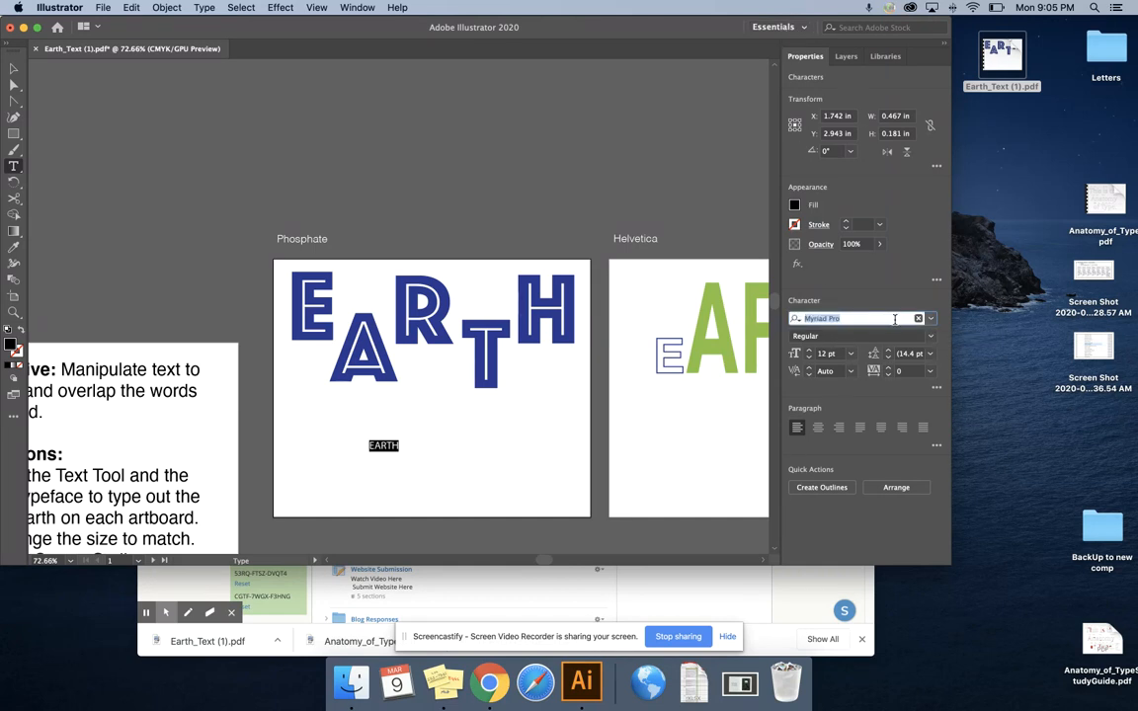
pyautogui.write('Phosp')
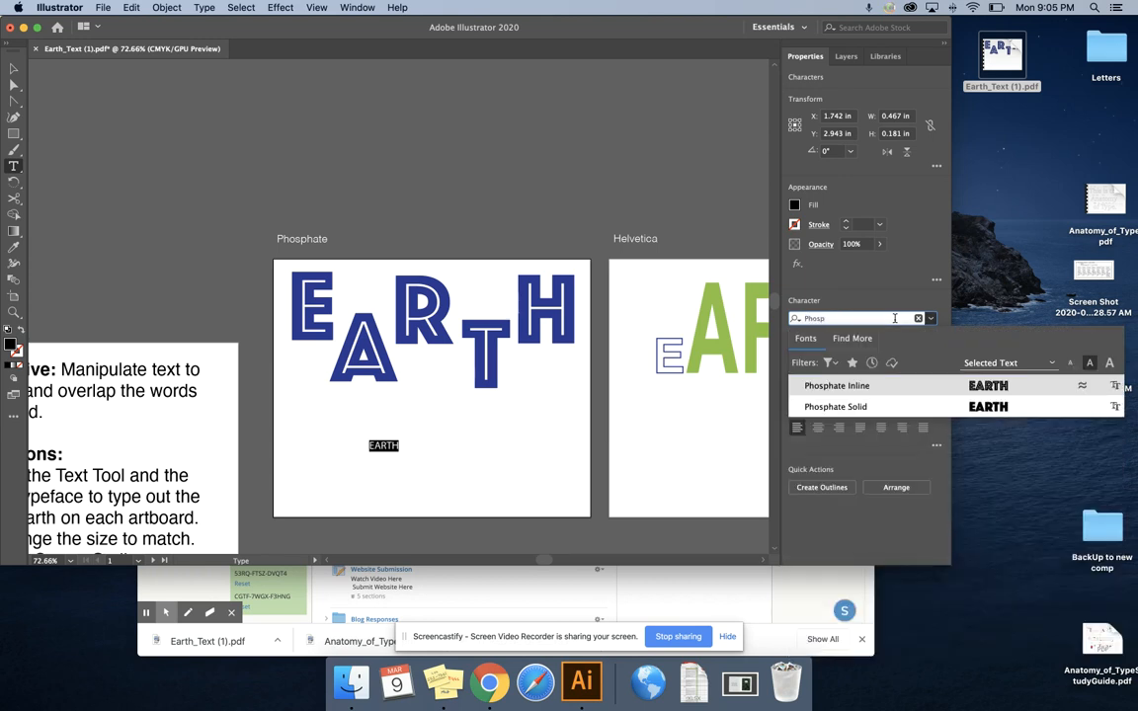
pyautogui.click(892, 387)
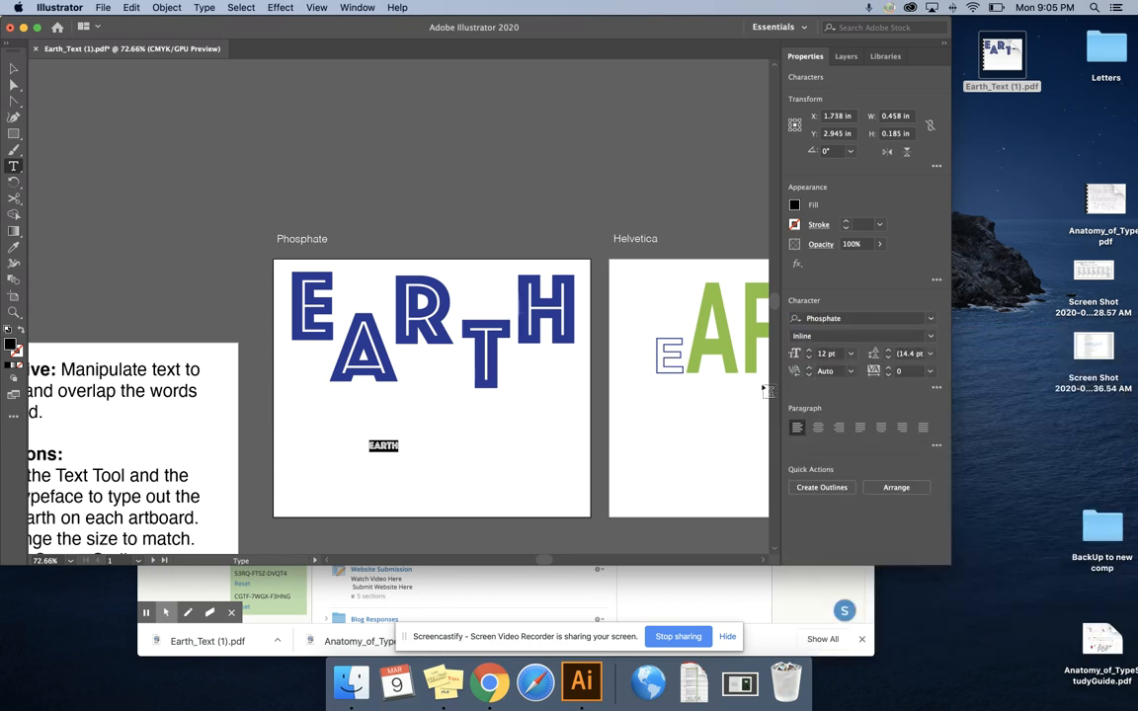
# Scale the black EARTH text up to about 112 pt and place it over the blue sample letters
pyautogui.scroll(-3, 464, 339)
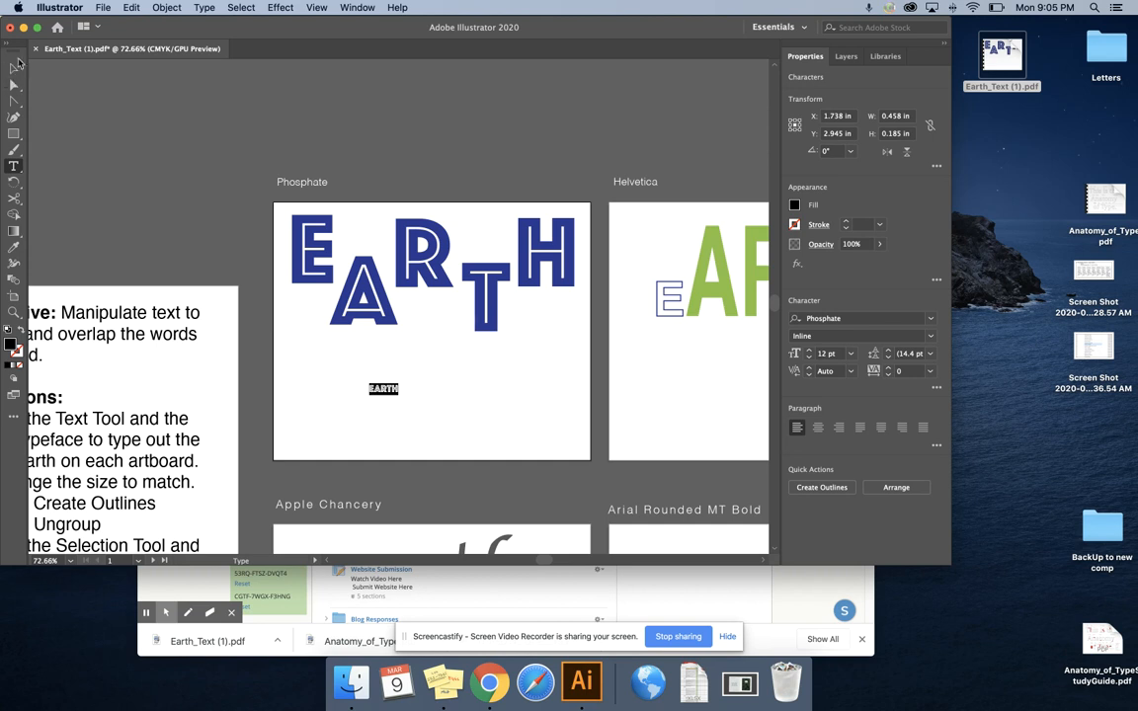
pyautogui.click(15, 66)
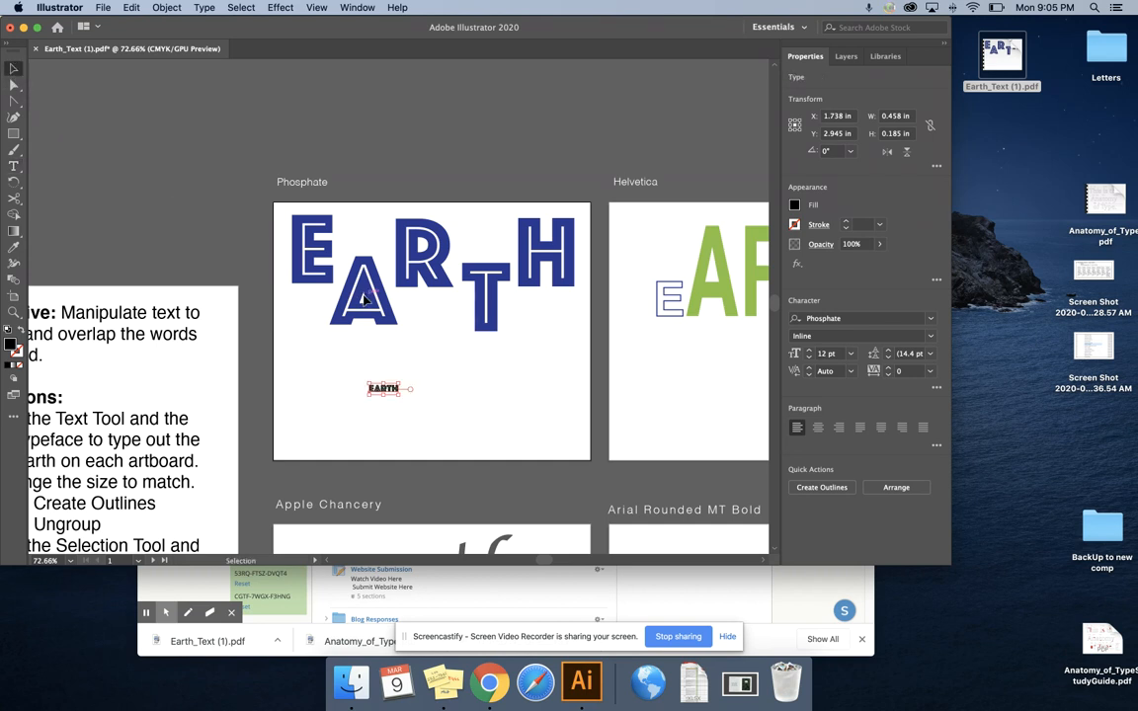
pyautogui.moveTo(402, 381); pyautogui.dragTo(555, 321)
pyautogui.moveTo(469, 364); pyautogui.dragTo(421, 299)
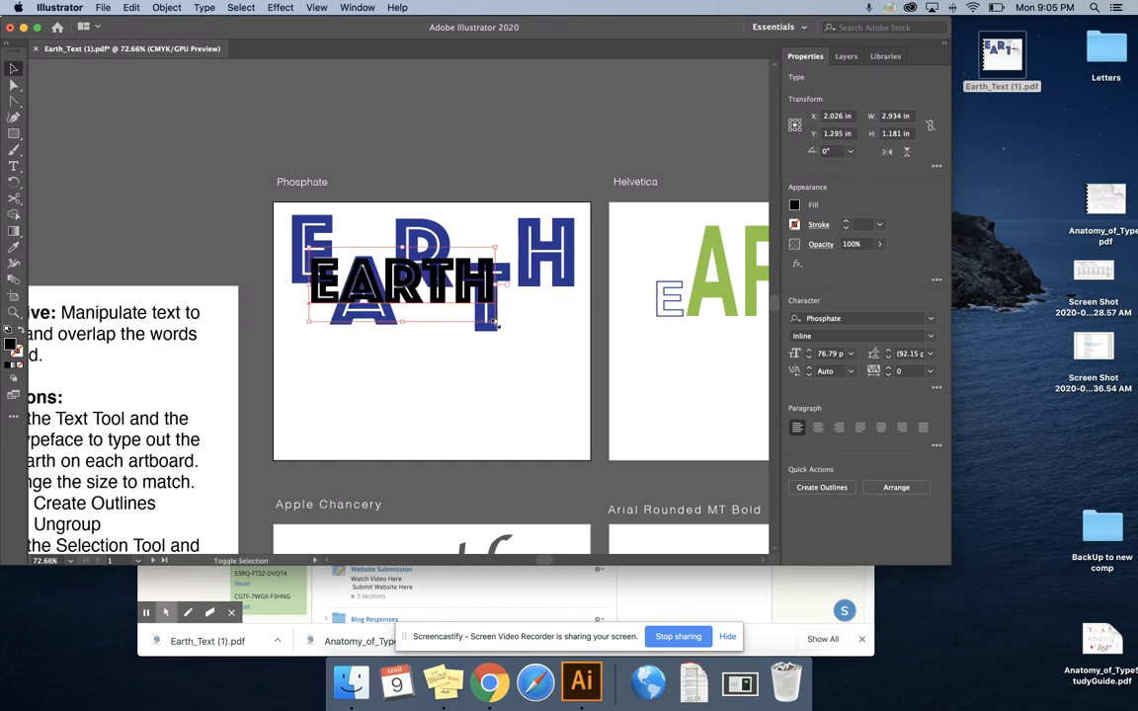
pyautogui.moveTo(495, 324); pyautogui.dragTo(551, 375)
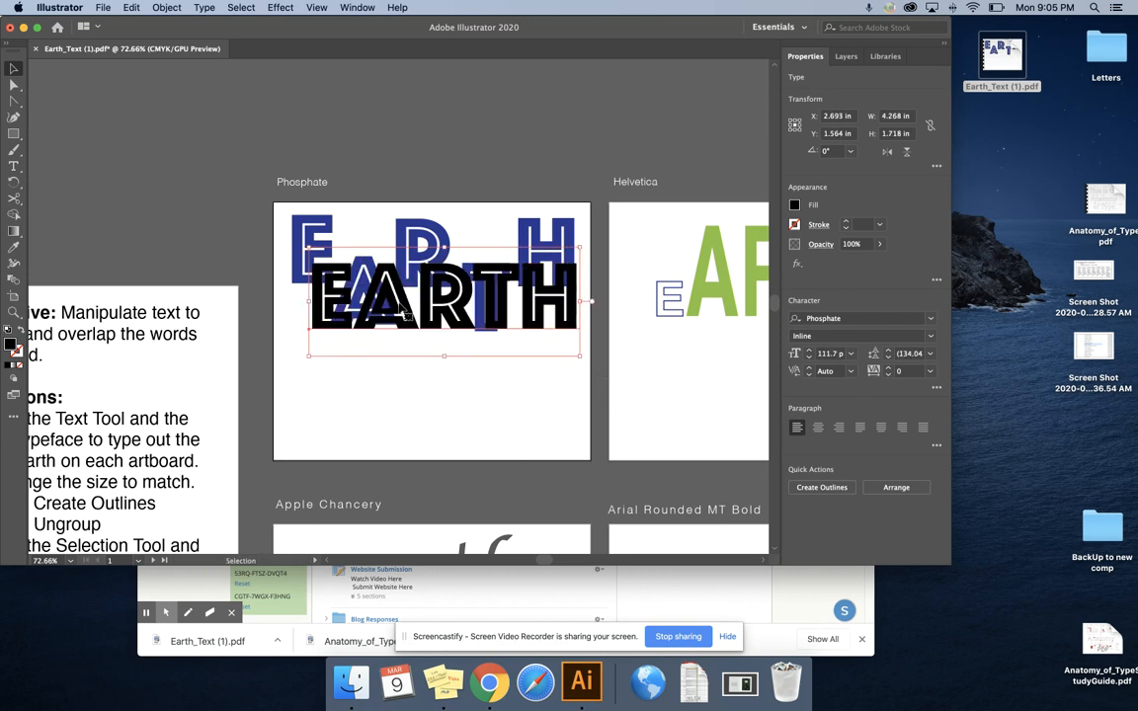
pyautogui.moveTo(403, 312); pyautogui.dragTo(383, 306)
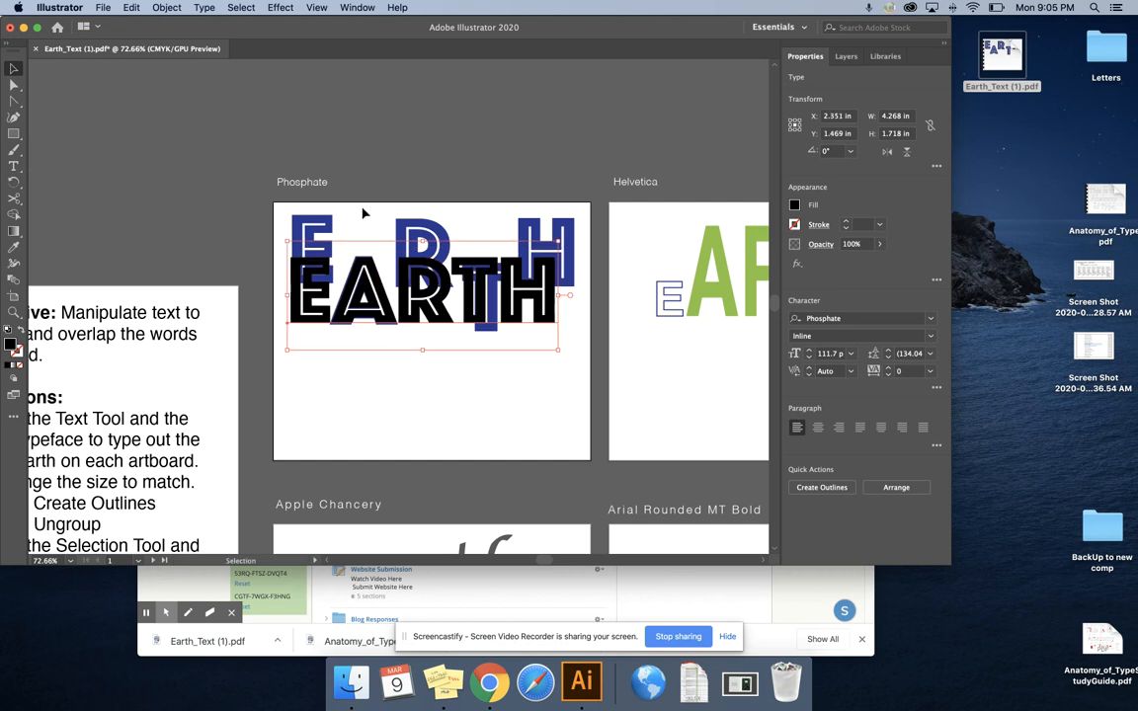
# Move the EARTH text up to the sample's upper letters and enlarge it to about 113 pt to match their size
pyautogui.click(363, 217)
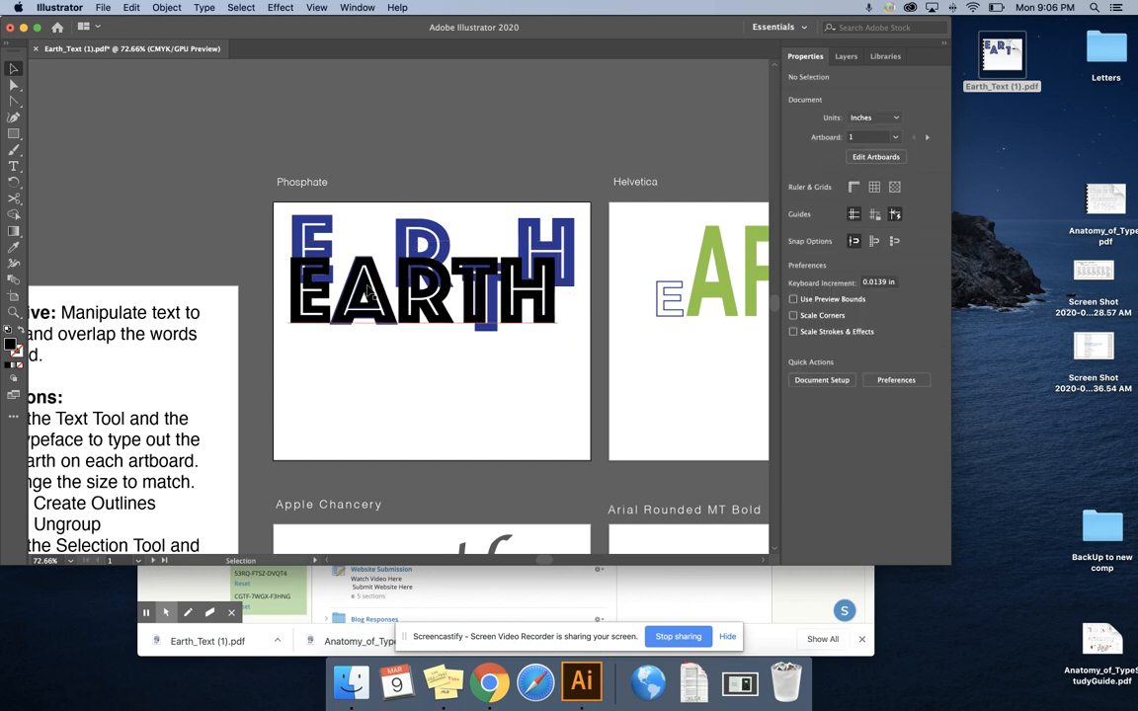
pyautogui.moveTo(344, 274); pyautogui.dragTo(378, 259)
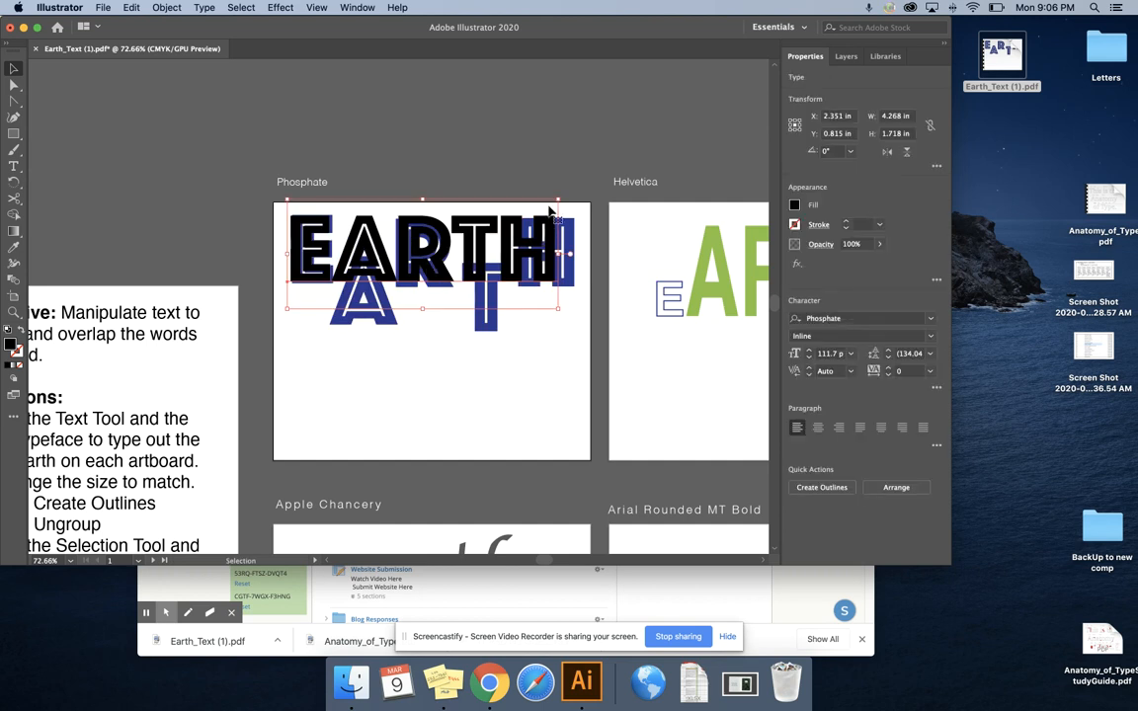
pyautogui.moveTo(559, 200); pyautogui.dragTo(567, 199)
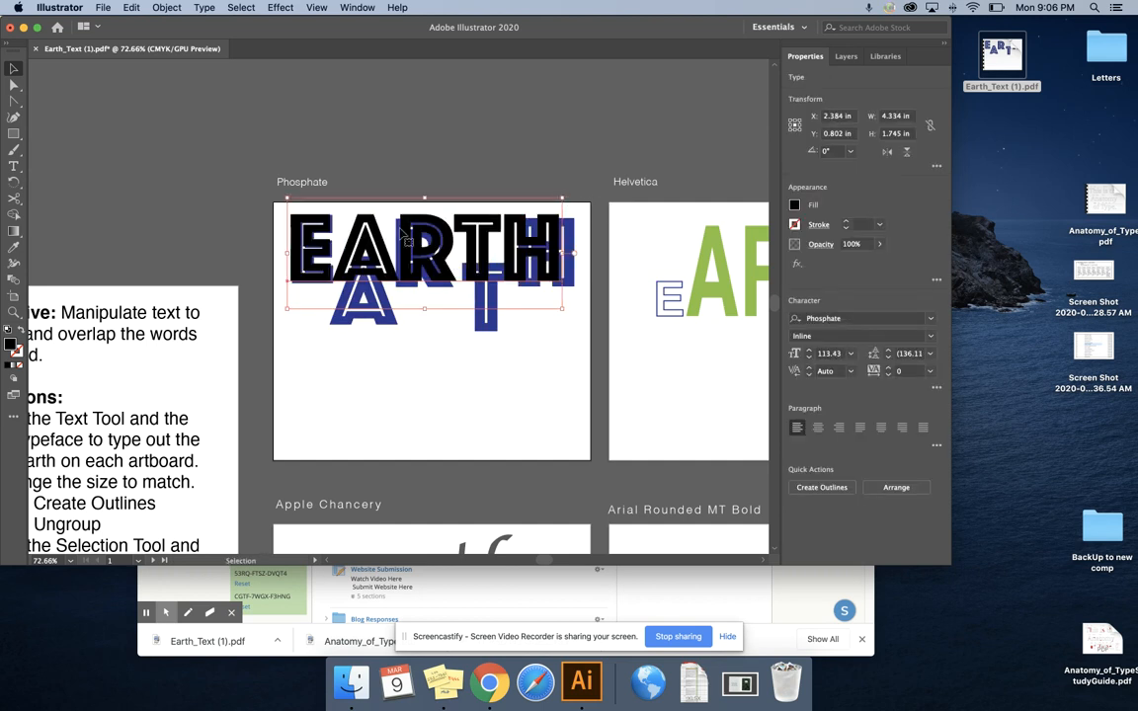
# Move the resized EARTH text into the empty space below the blue sample word and deselect it
pyautogui.moveTo(328, 223); pyautogui.dragTo(375, 399)
pyautogui.click(300, 153)
pyautogui.click(277, 291)
pyautogui.scroll(1, 410, 414)
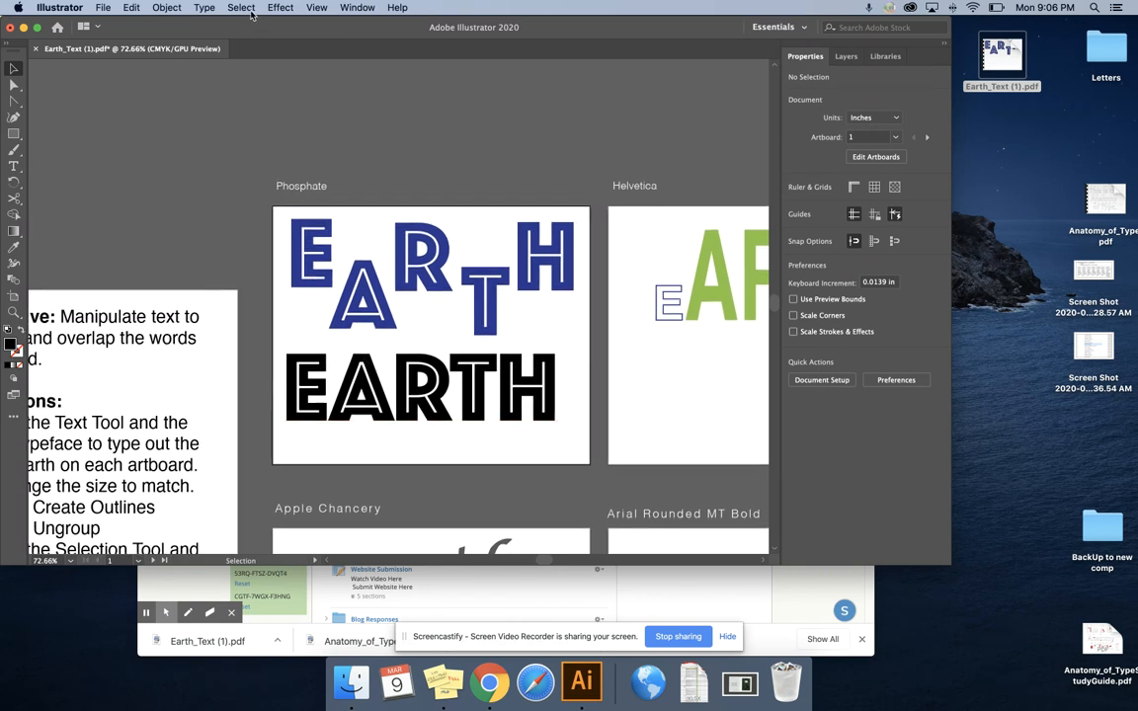
# Convert the black EARTH text to outlines and ungroup it into separate letters
pyautogui.moveTo(242, 30); pyautogui.dragTo(250, 30)
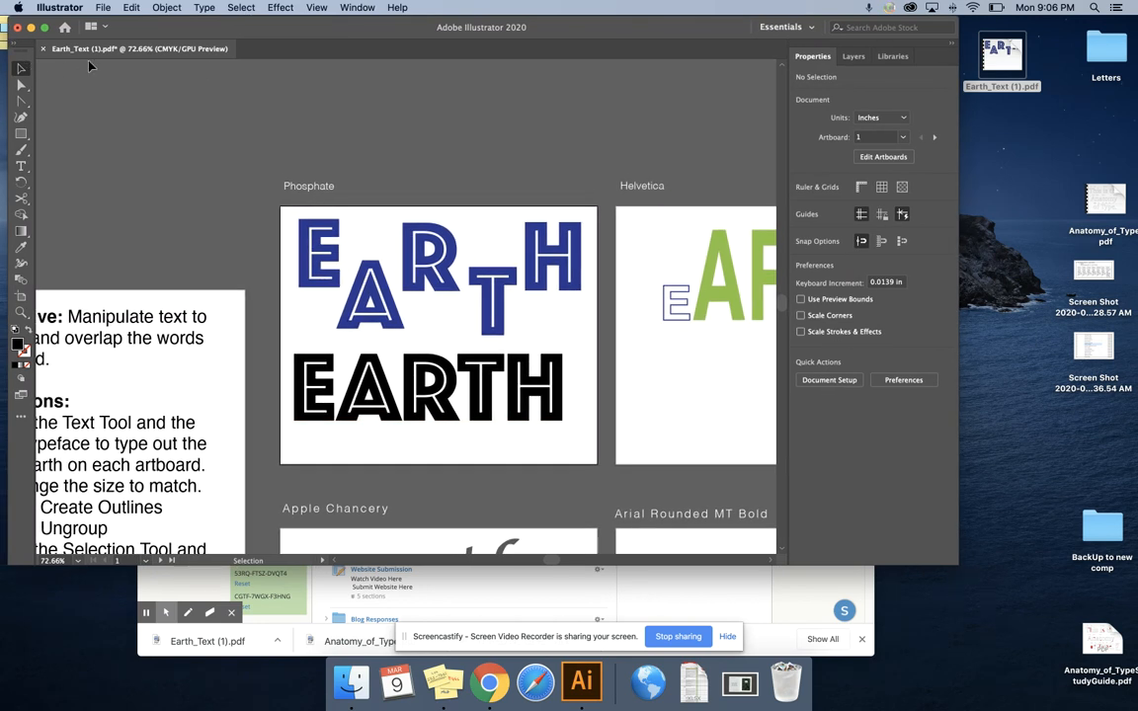
pyautogui.click(298, 345)
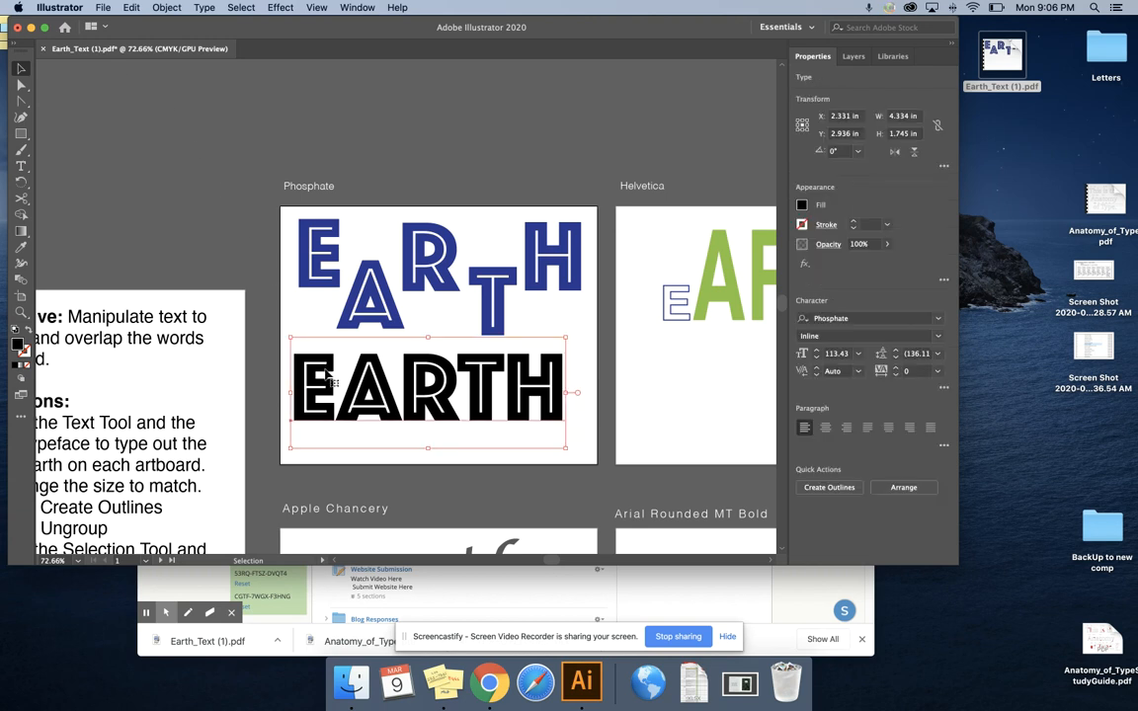
pyautogui.click(206, 8)
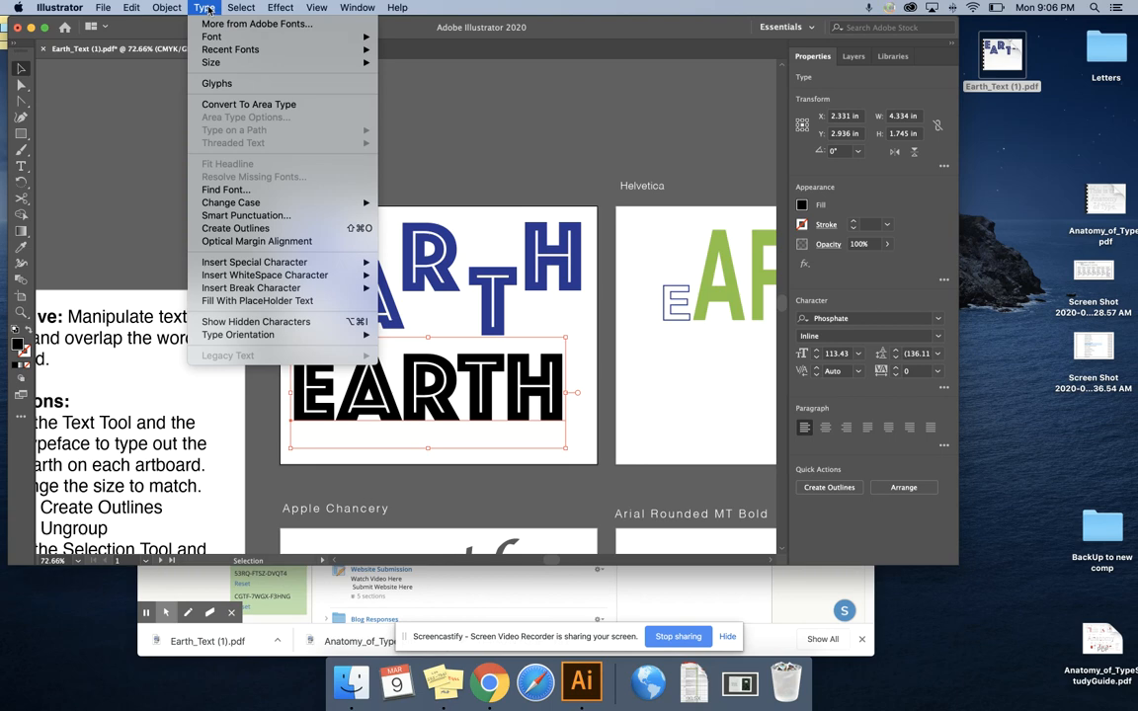
pyautogui.click(234, 228)
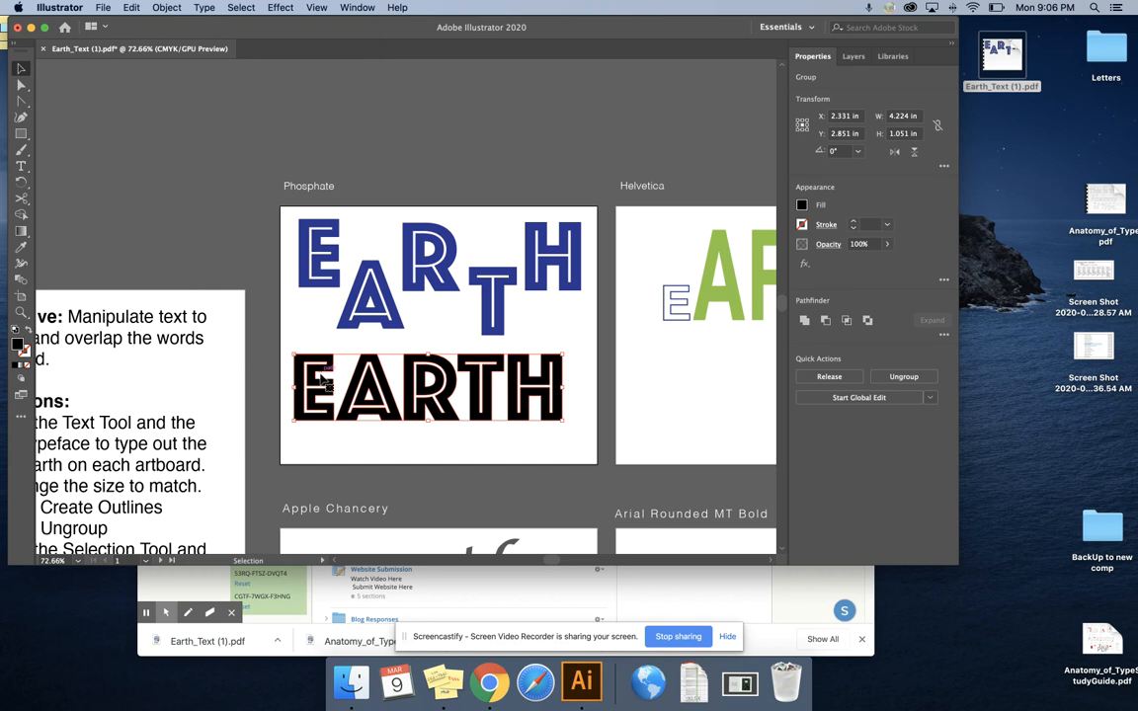
pyautogui.click(906, 377)
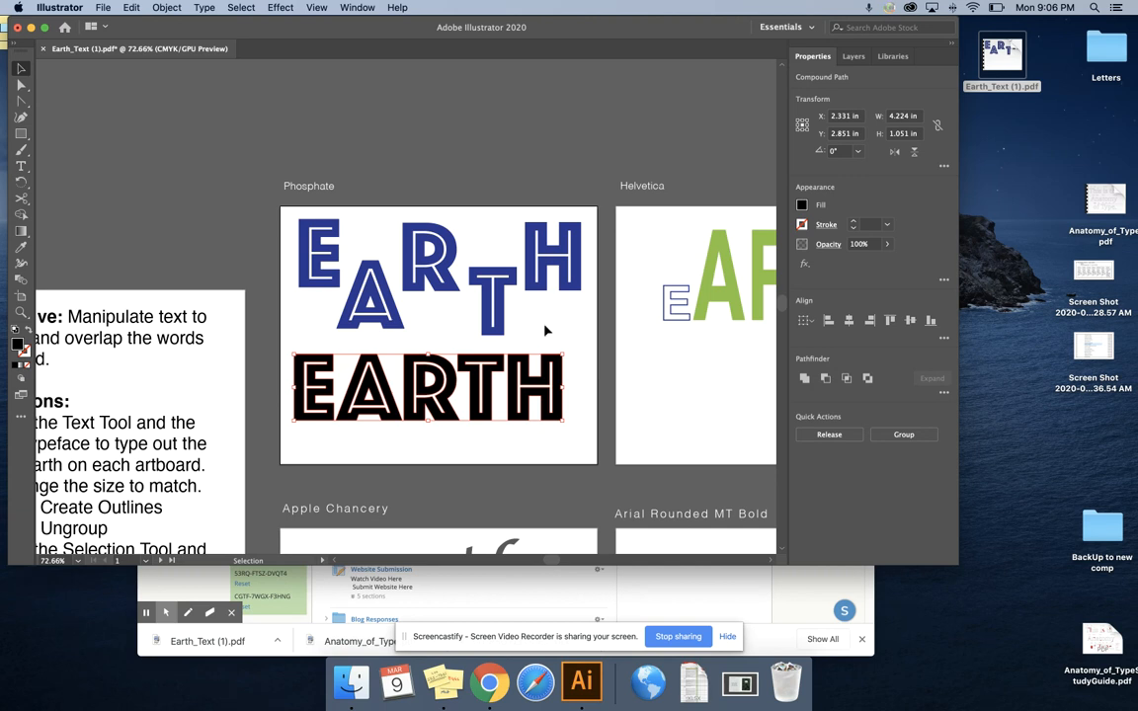
pyautogui.click(449, 330)
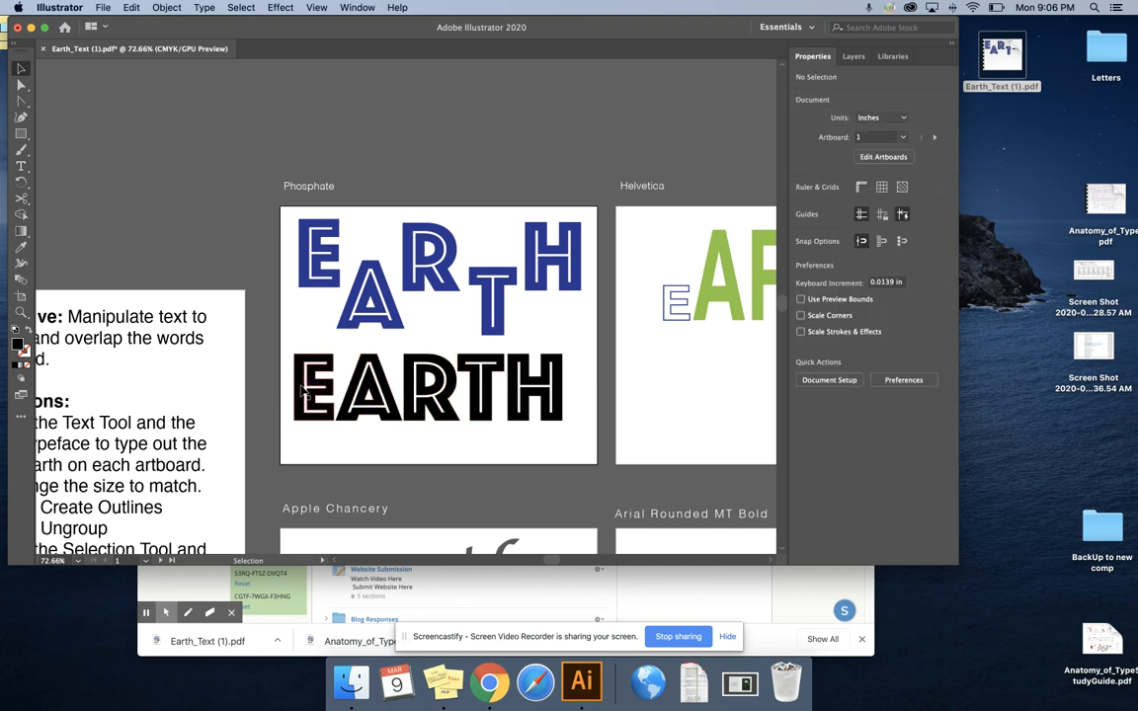
# Move the black E onto the blue sample E, aligning their upper-left corners
pyautogui.moveTo(299, 392); pyautogui.dragTo(308, 255)
pyautogui.scroll(5, 308, 255)
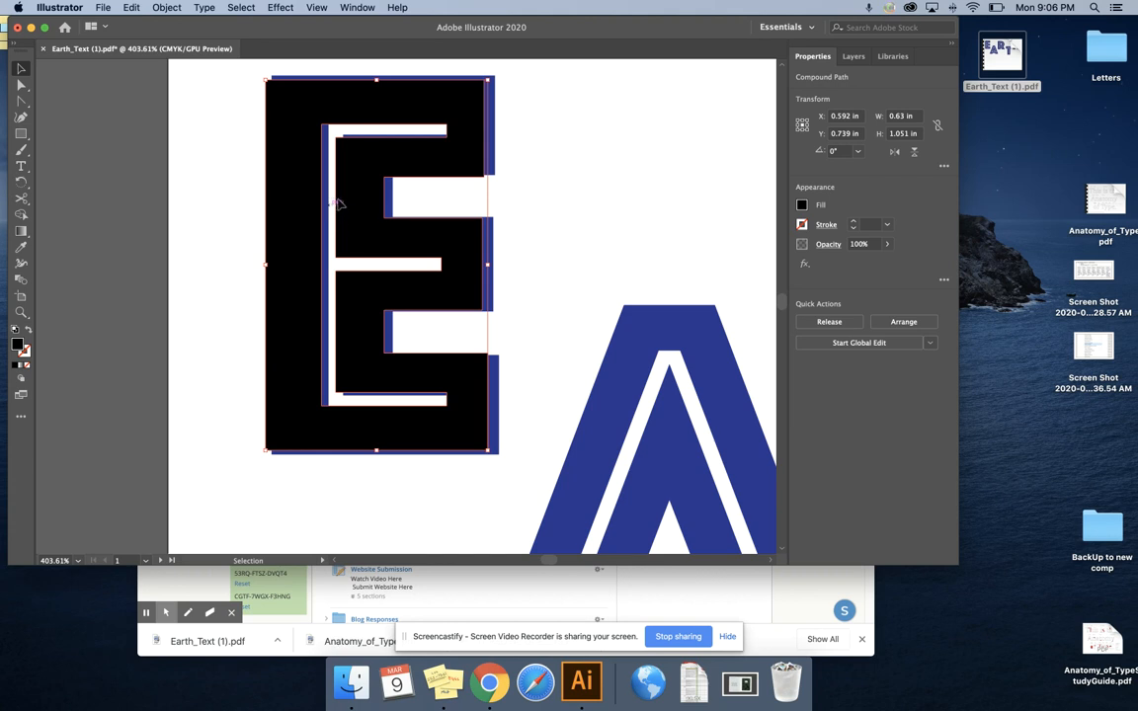
pyautogui.moveTo(299, 138); pyautogui.dragTo(305, 128)
pyautogui.click(697, 130)
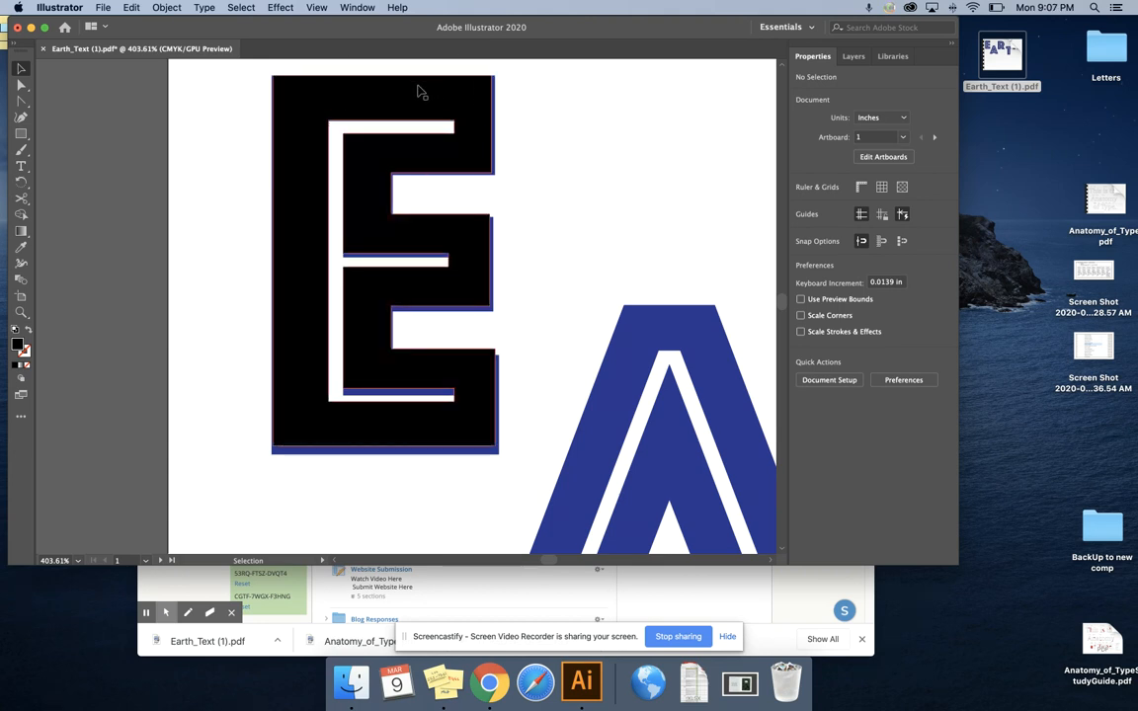
# Stretch the black E to about 1.075 in high and widen it slightly to cover the blue E
pyautogui.click(484, 145)
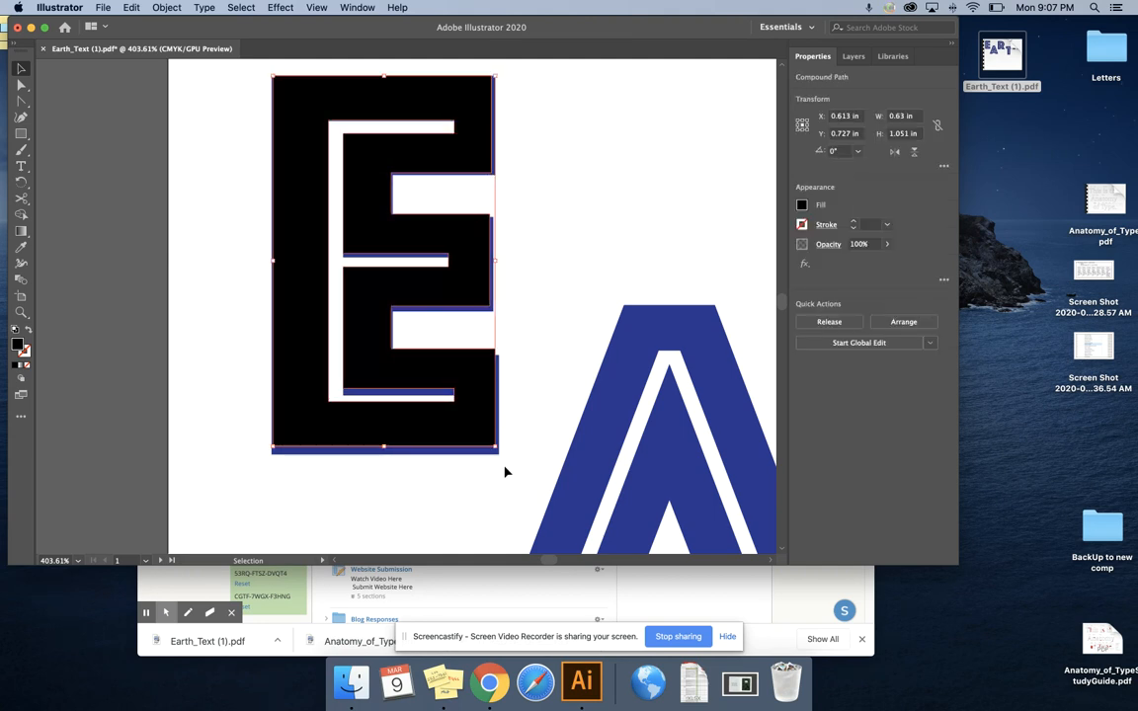
pyautogui.moveTo(384, 447); pyautogui.dragTo(384, 455)
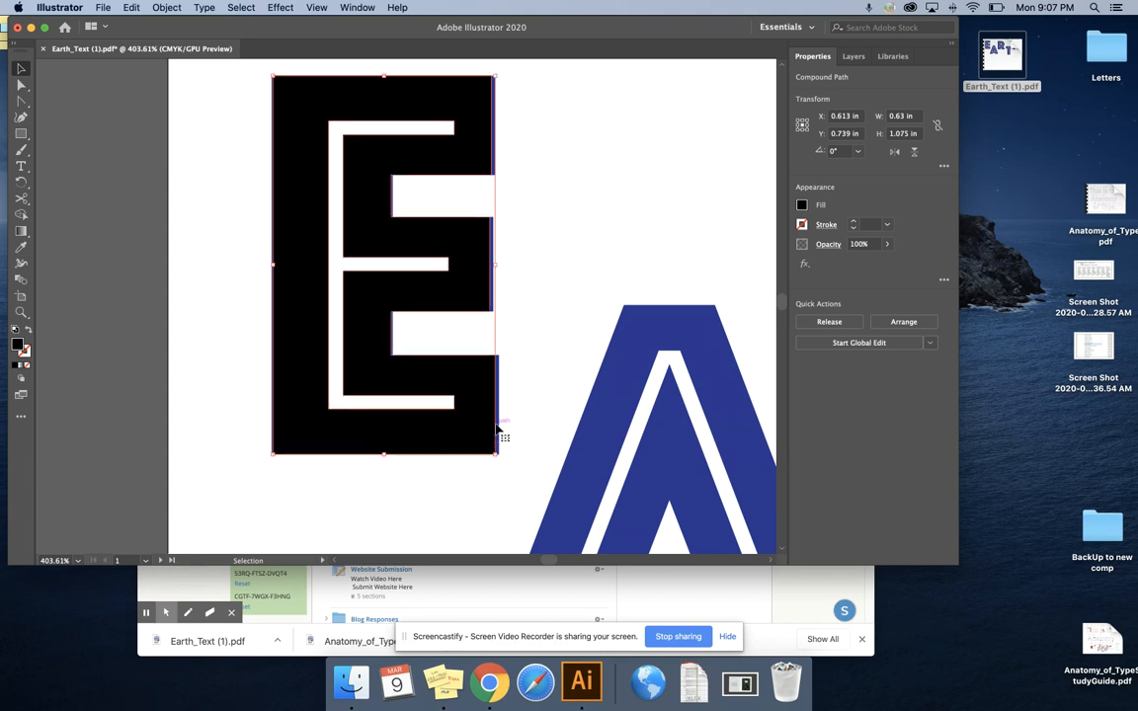
pyautogui.moveTo(494, 265); pyautogui.dragTo(500, 268)
pyautogui.click(633, 258)
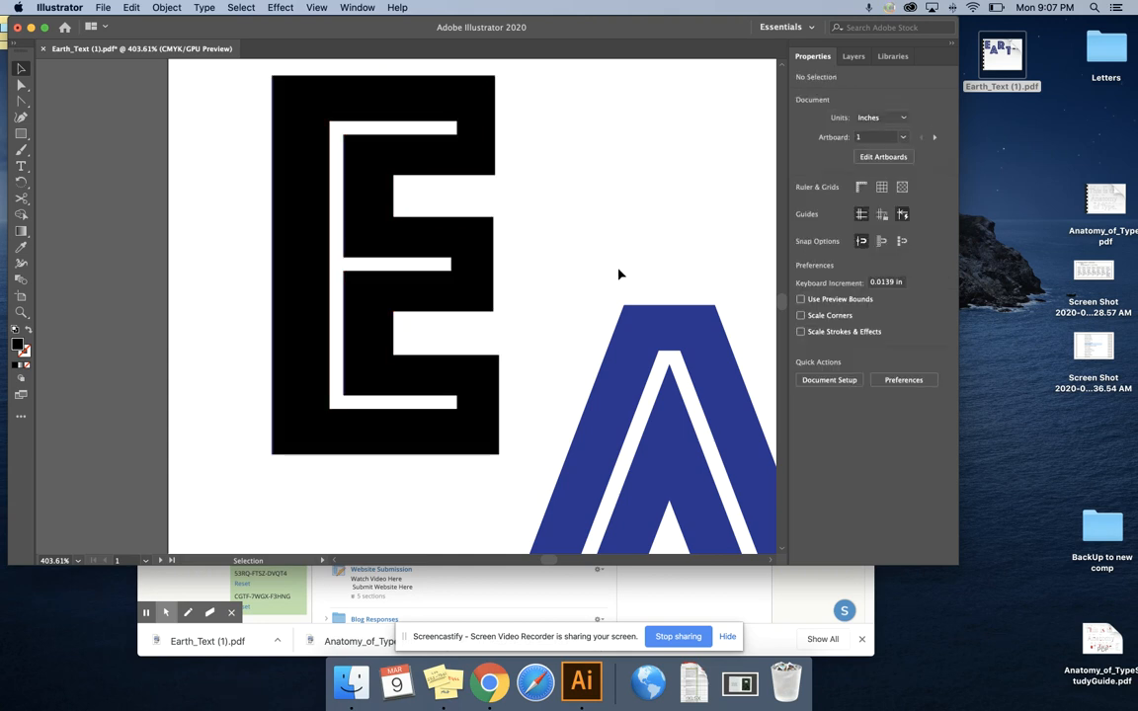
# Move the black A from the lower word onto the blue sample A
pyautogui.scroll(-5, 546, 315)
pyautogui.hscroll(5, 548, 315)
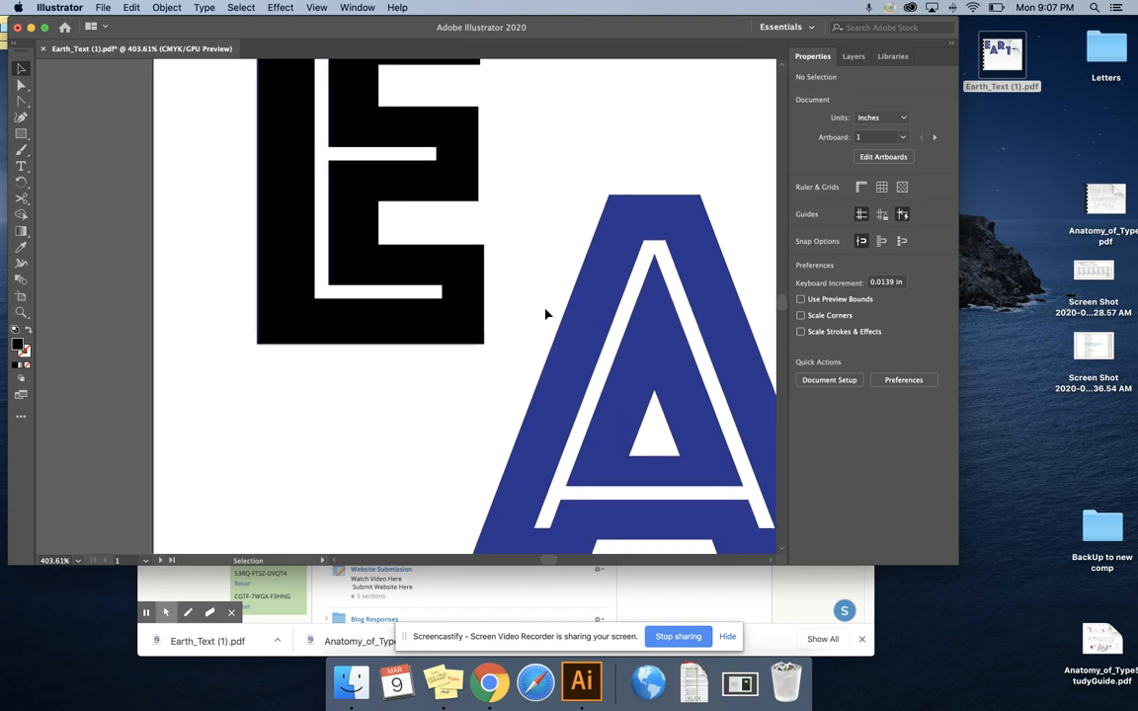
pyautogui.scroll(-2, 547, 312)
pyautogui.scroll(-20, 541, 313)
pyautogui.hscroll(5, 541, 313)
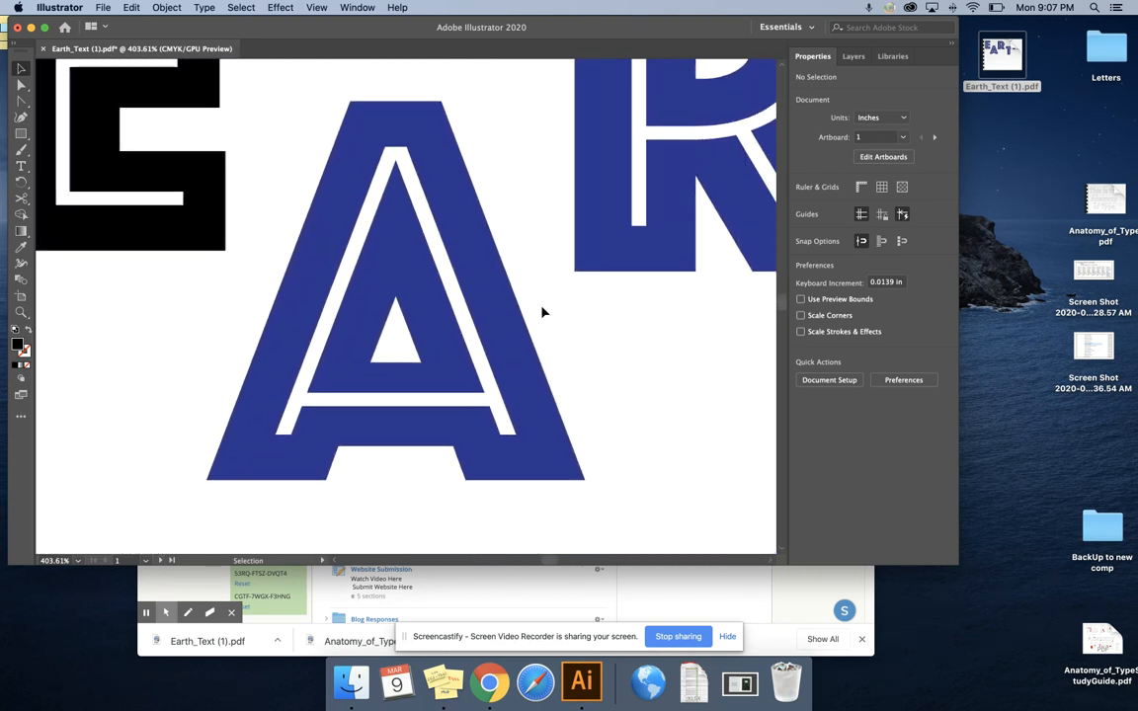
pyautogui.press('super+minus')
pyautogui.press('super+minus')
pyautogui.press('super+minus')
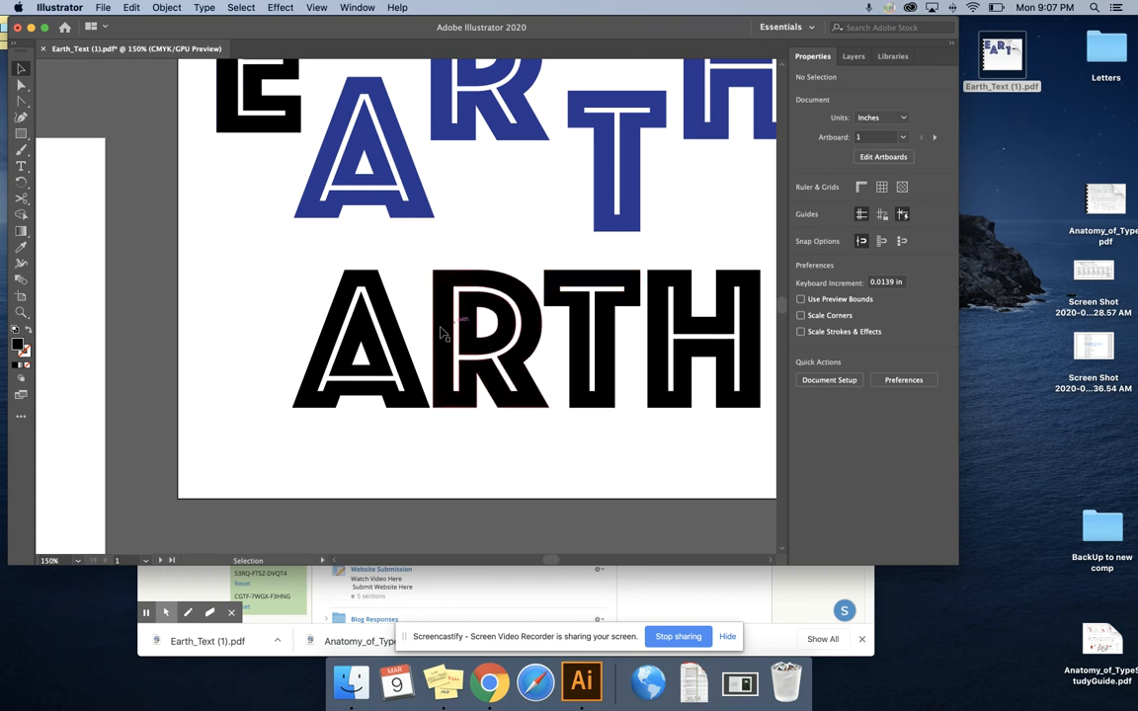
pyautogui.moveTo(392, 325); pyautogui.dragTo(392, 136)
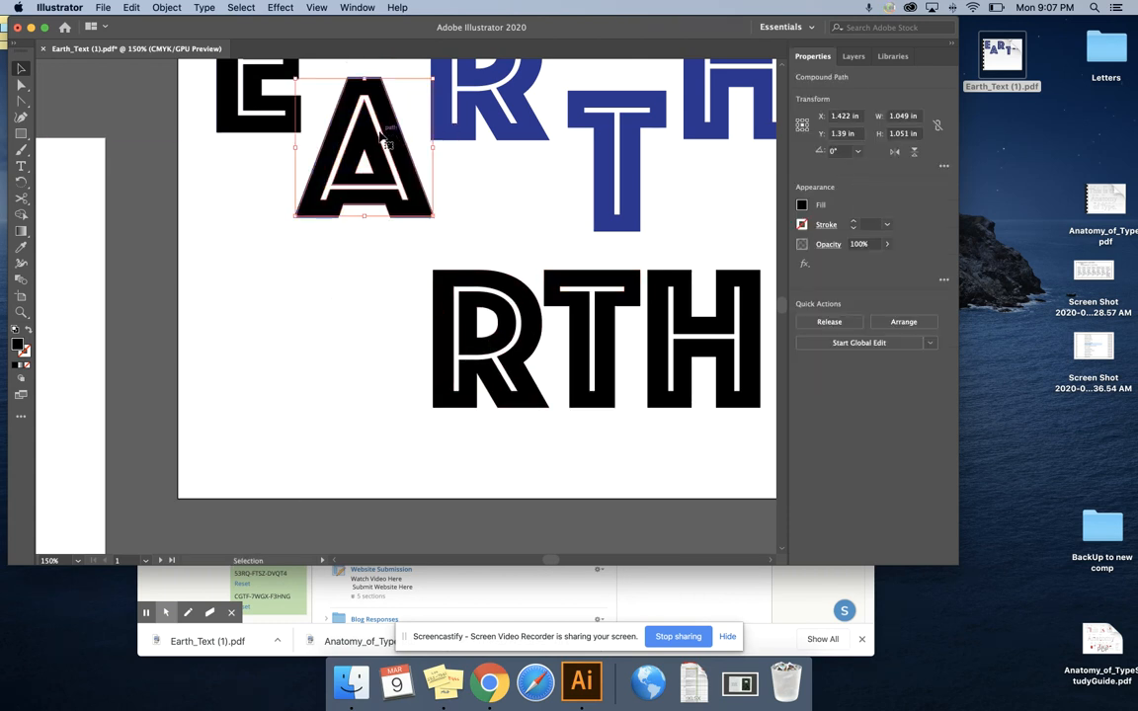
# Stretch the black A upward and downward to about 1.075 in high to match the blue A's upper and lower edges
pyautogui.scroll(5, 376, 138)
pyautogui.scroll(1, 377, 139)
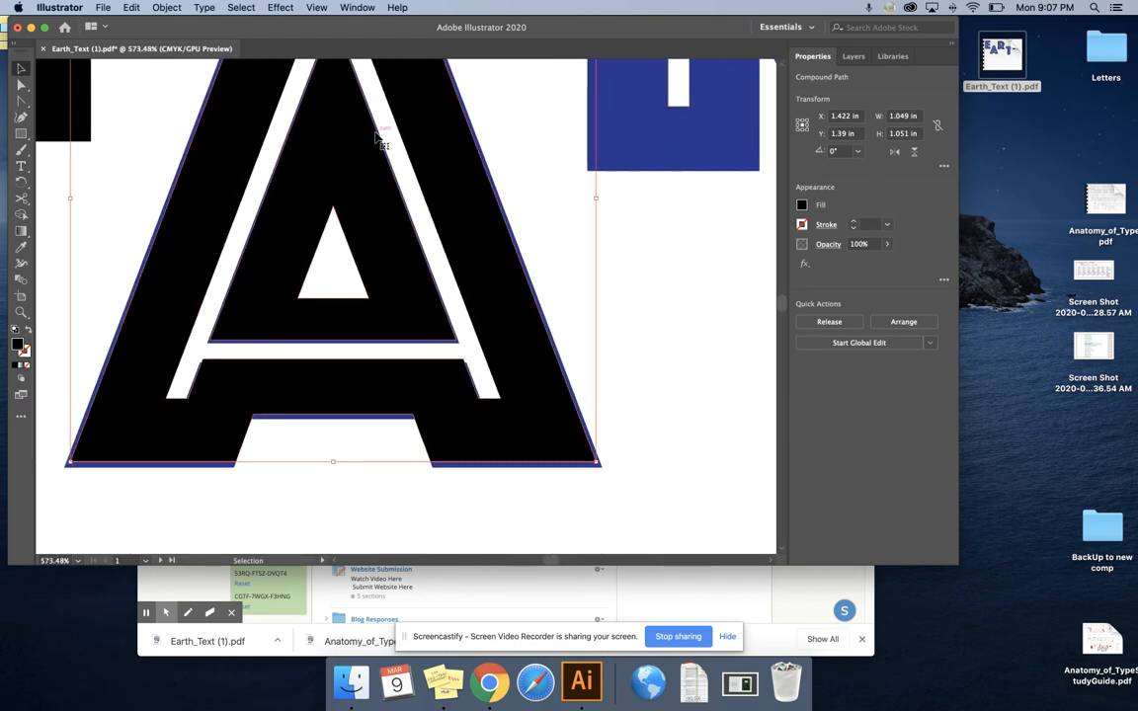
pyautogui.scroll(2, 376, 138)
pyautogui.scroll(3, 377, 139)
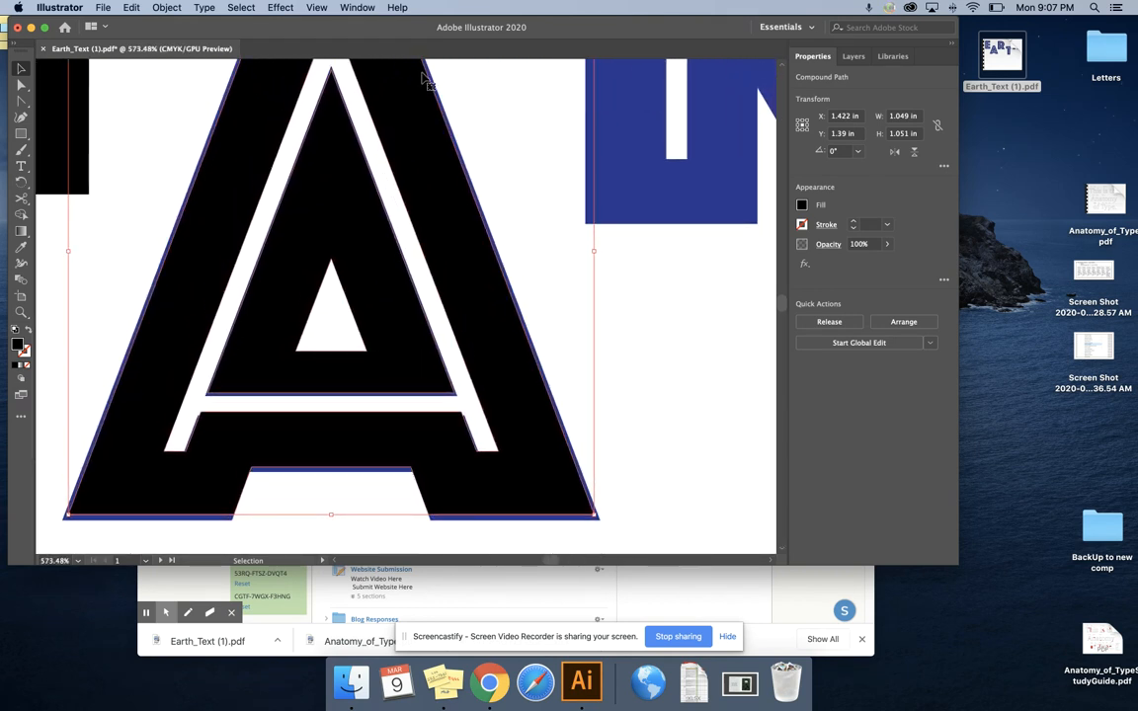
pyautogui.scroll(2, 403, 136)
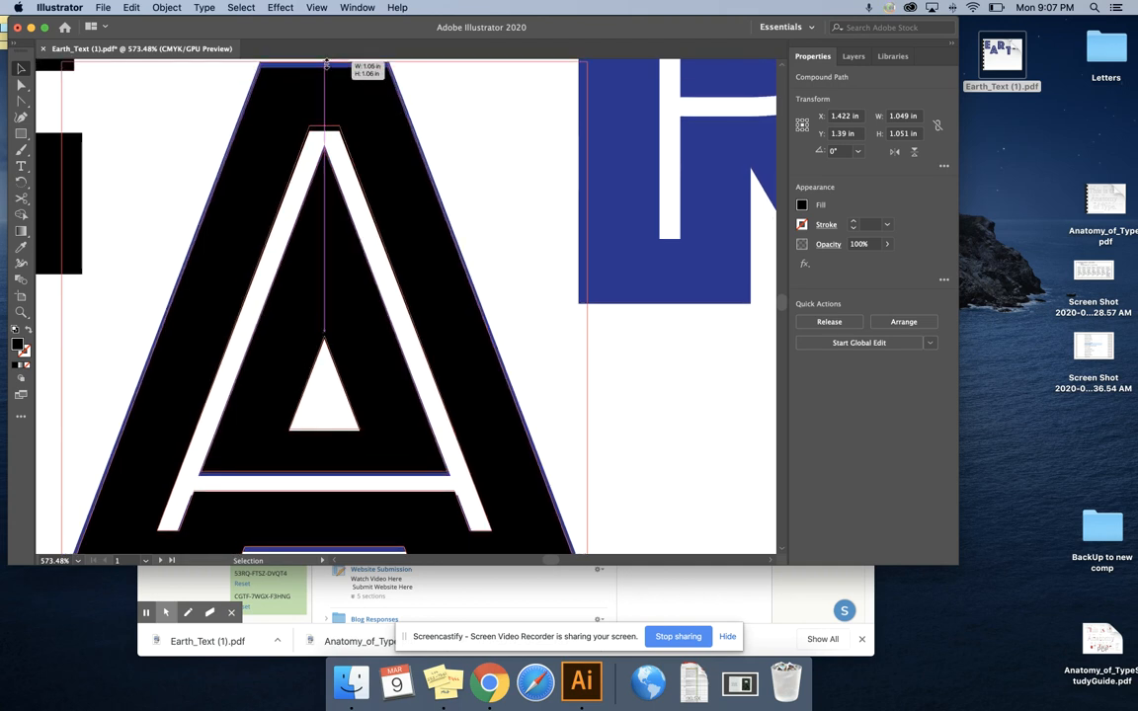
pyautogui.moveTo(326, 62); pyautogui.dragTo(325, 62)
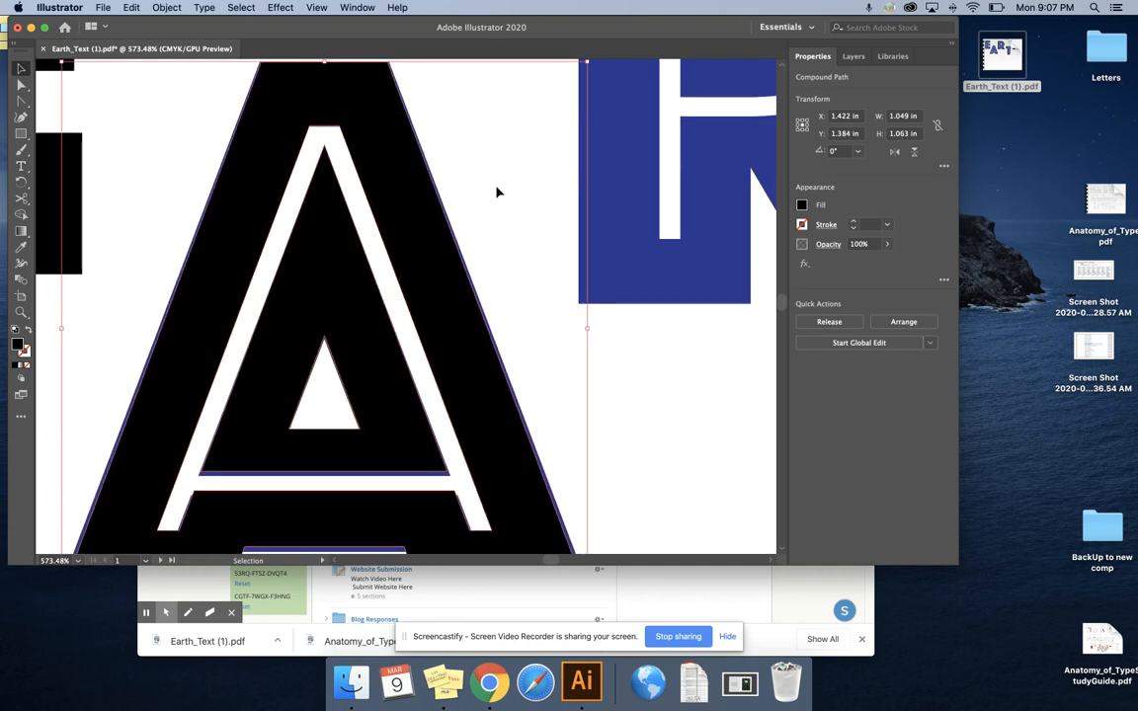
pyautogui.click(318, 7)
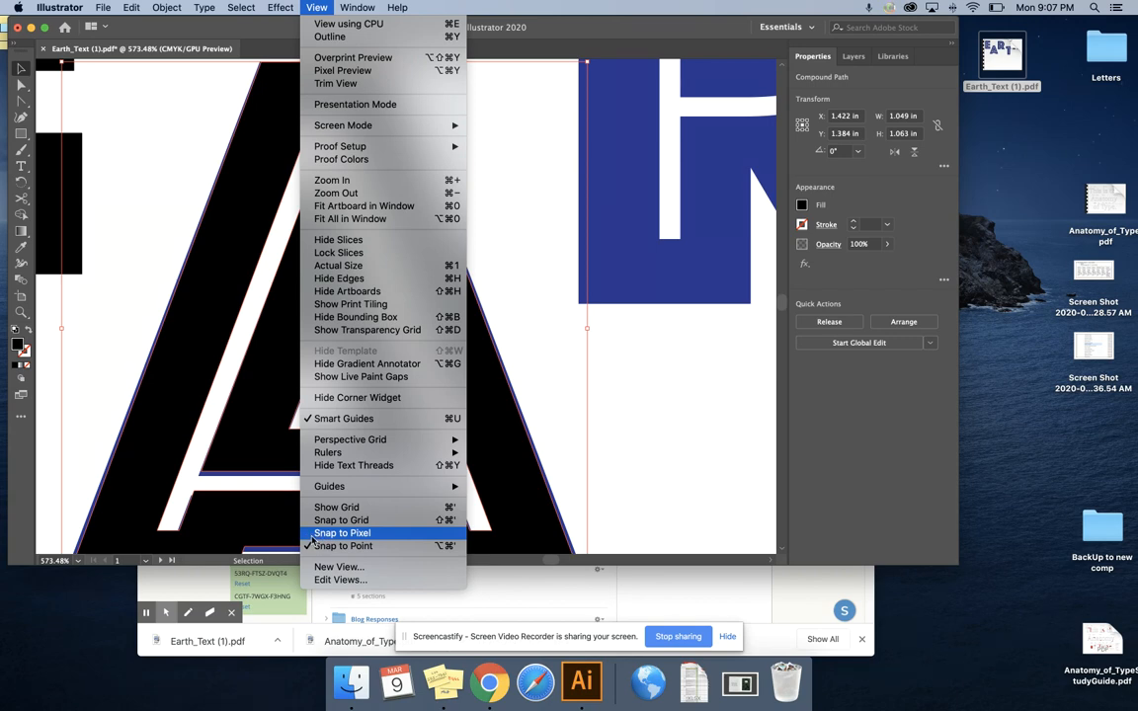
pyautogui.click(663, 472)
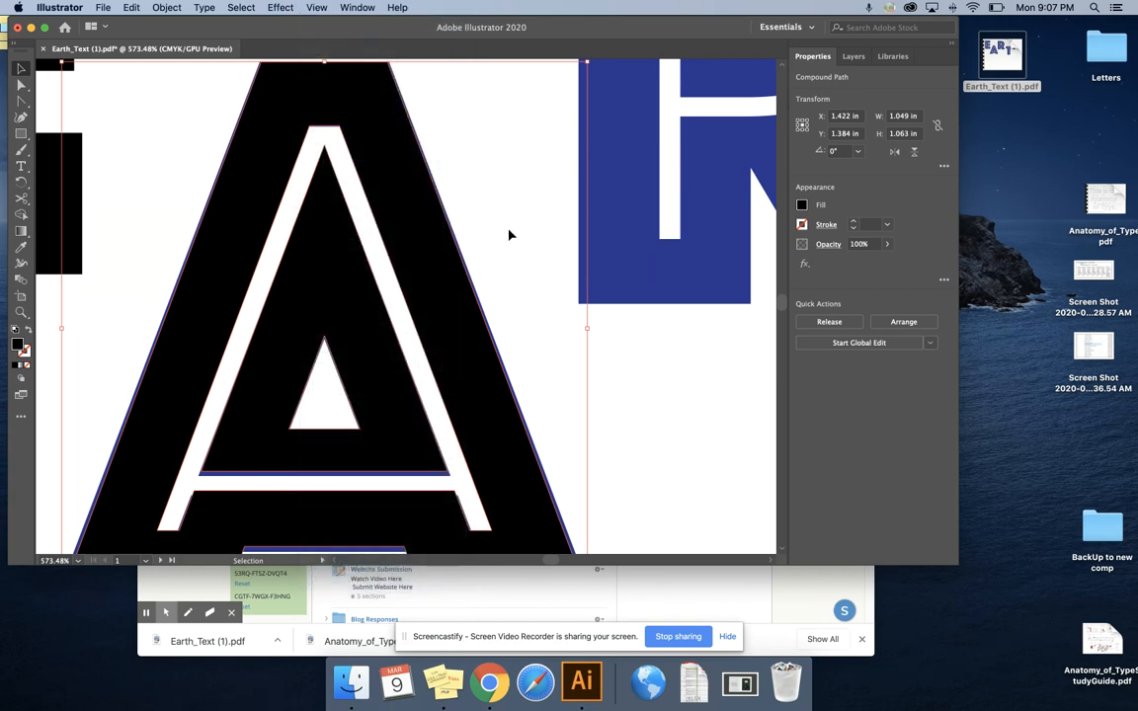
pyautogui.scroll(-3, 395, 214)
pyautogui.scroll(-3, 361, 235)
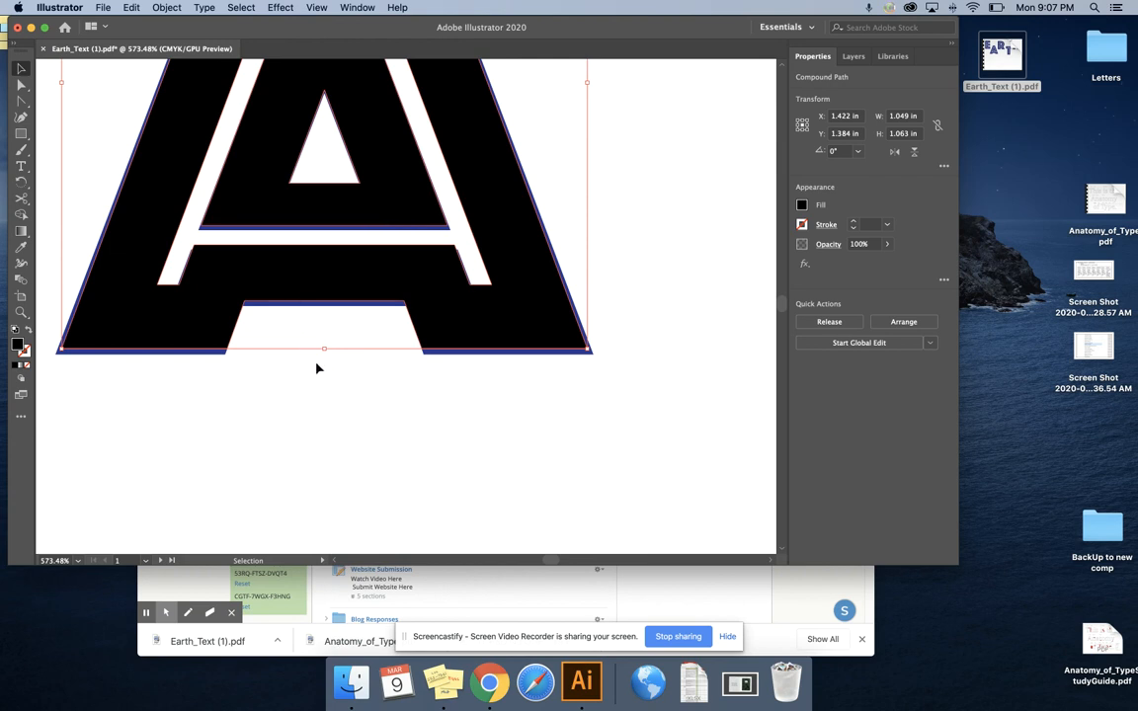
pyautogui.moveTo(324, 350); pyautogui.dragTo(324, 354)
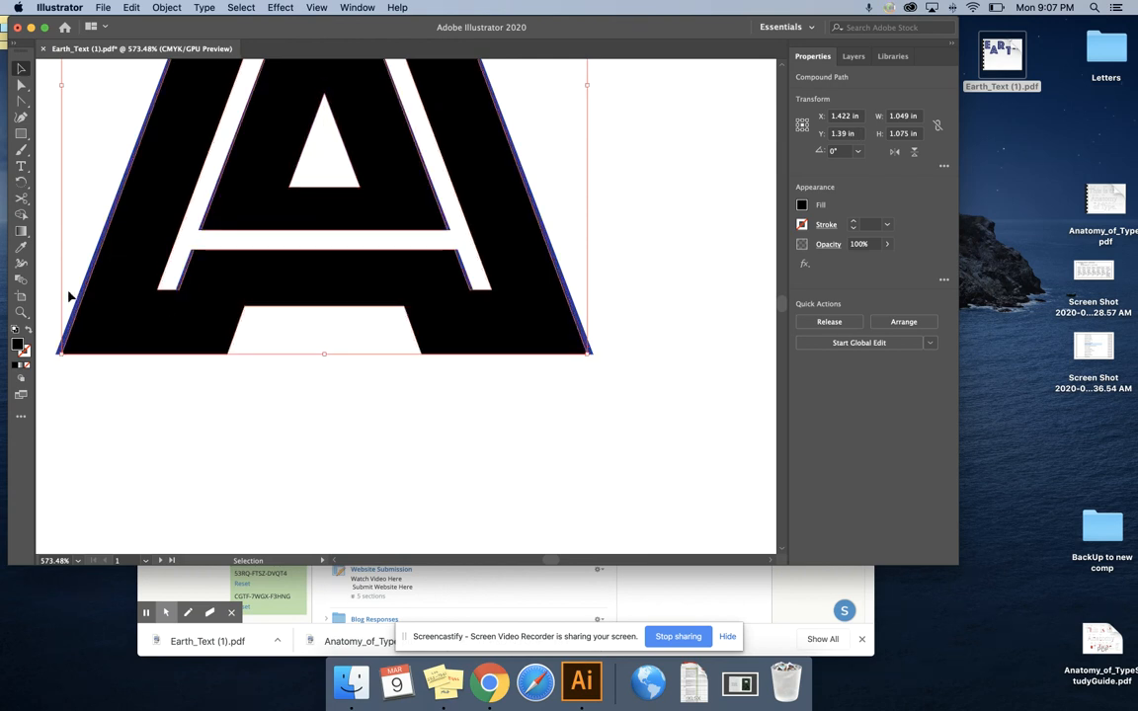
# Widen the black A slightly on both sides so it covers the blue A, and deselect it
pyautogui.scroll(1, 68, 294)
pyautogui.moveTo(60, 92); pyautogui.dragTo(49, 84)
pyautogui.click(116, 89)
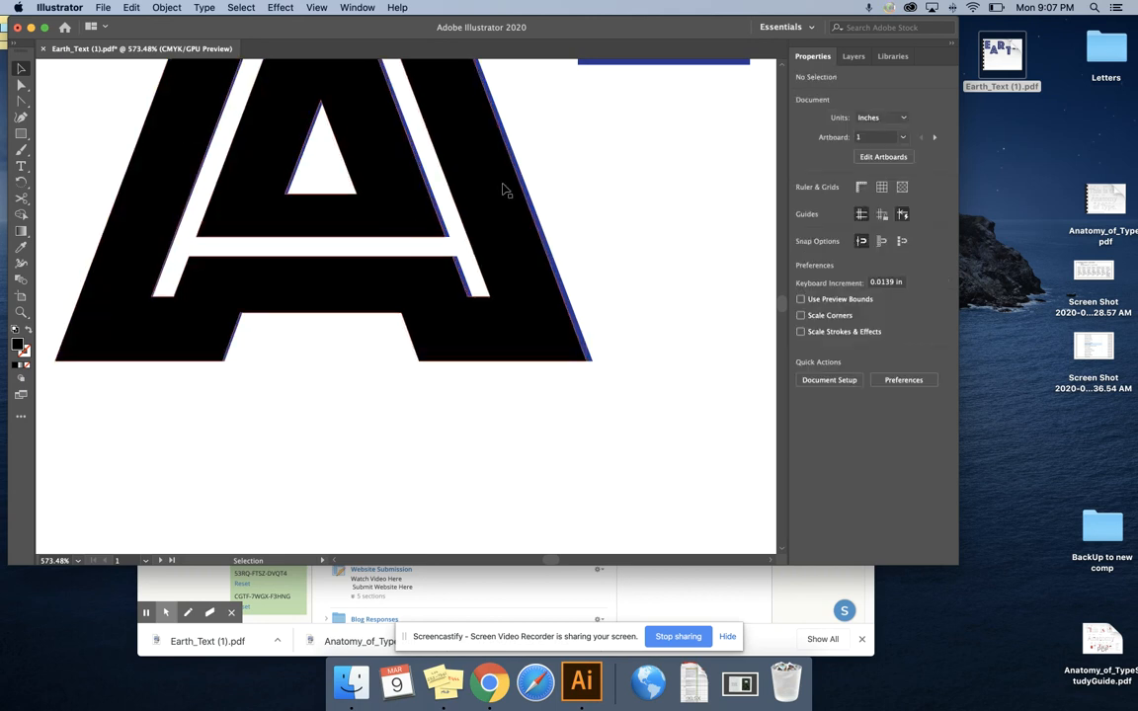
pyautogui.scroll(4, 617, 176)
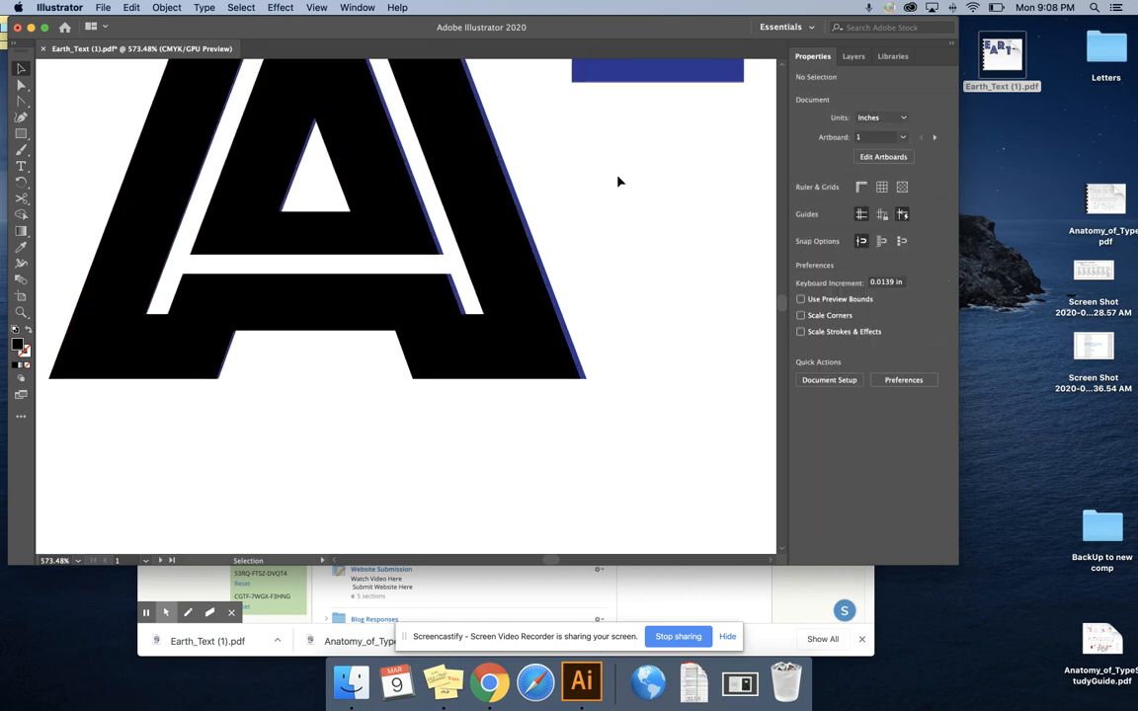
pyautogui.click(410, 188)
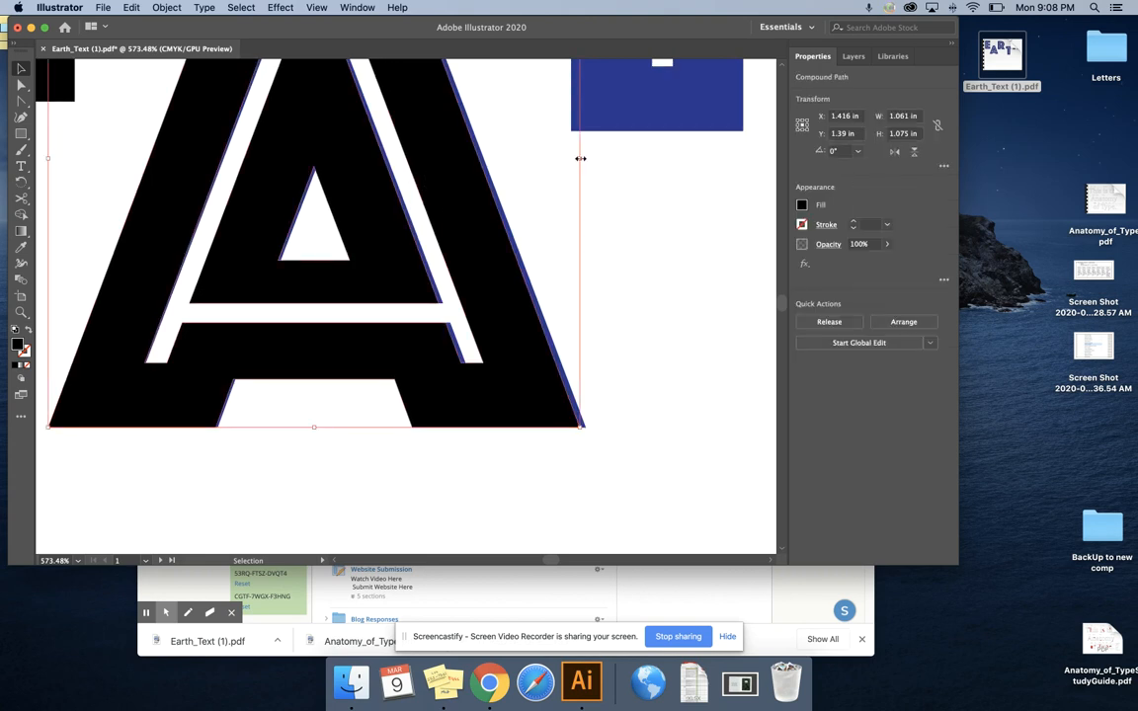
pyautogui.moveTo(581, 158); pyautogui.dragTo(586, 158)
pyautogui.click(574, 184)
pyautogui.scroll(3, 494, 286)
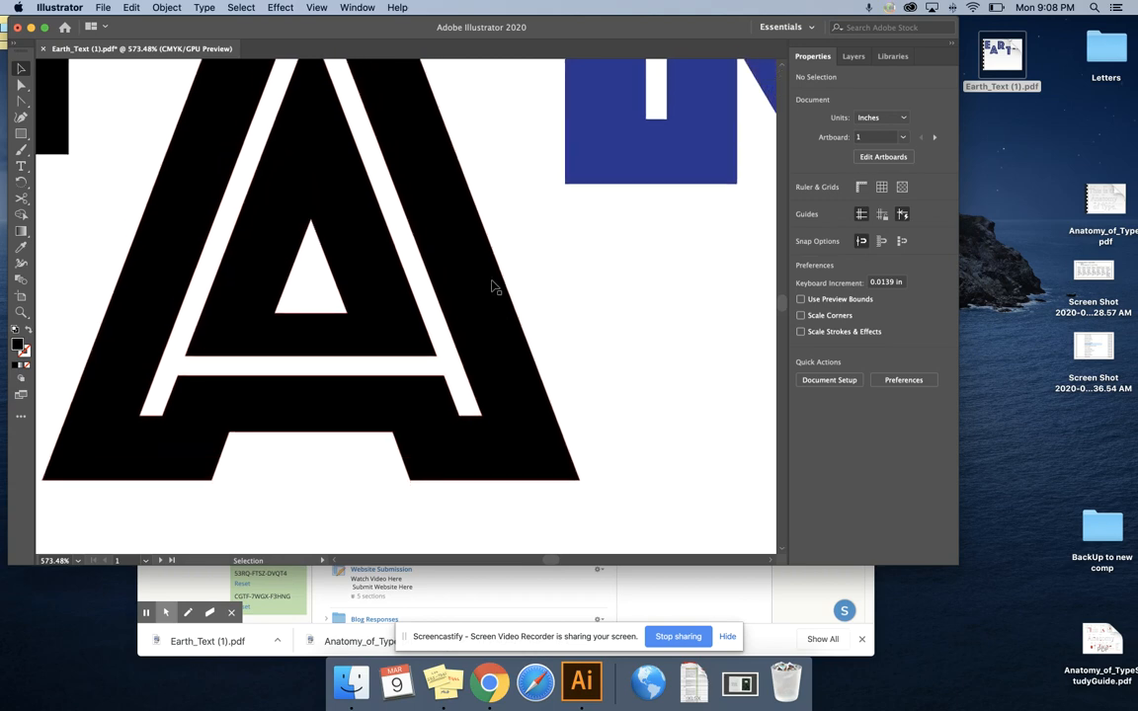
# Move the black R onto the blue sample R and deselect it
pyautogui.scroll(1, 494, 286)
pyautogui.scroll(-5, 491, 284)
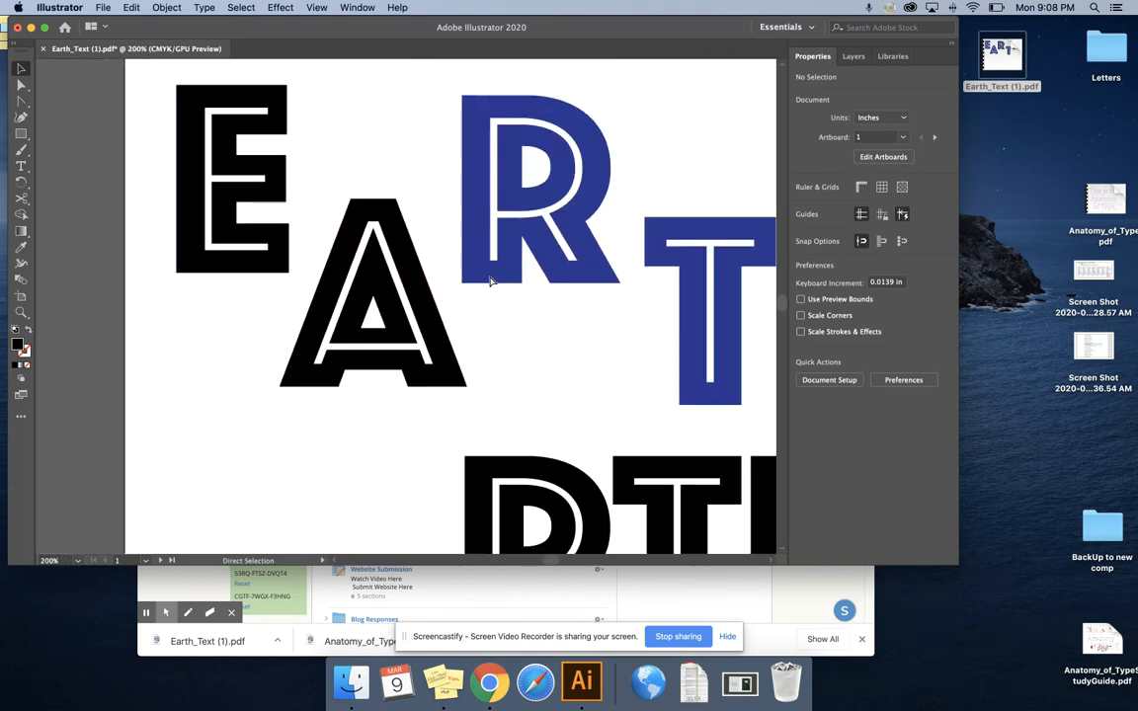
pyautogui.scroll(-2, 491, 281)
pyautogui.scroll(-4, 489, 281)
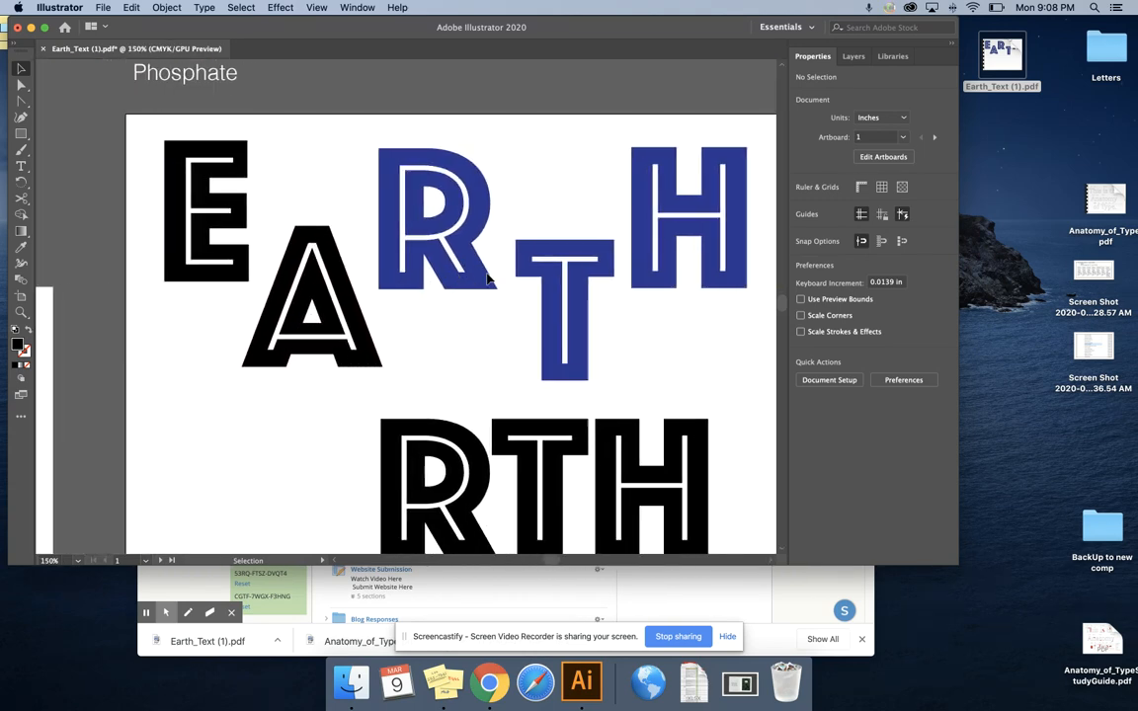
pyautogui.hscroll(5, 487, 279)
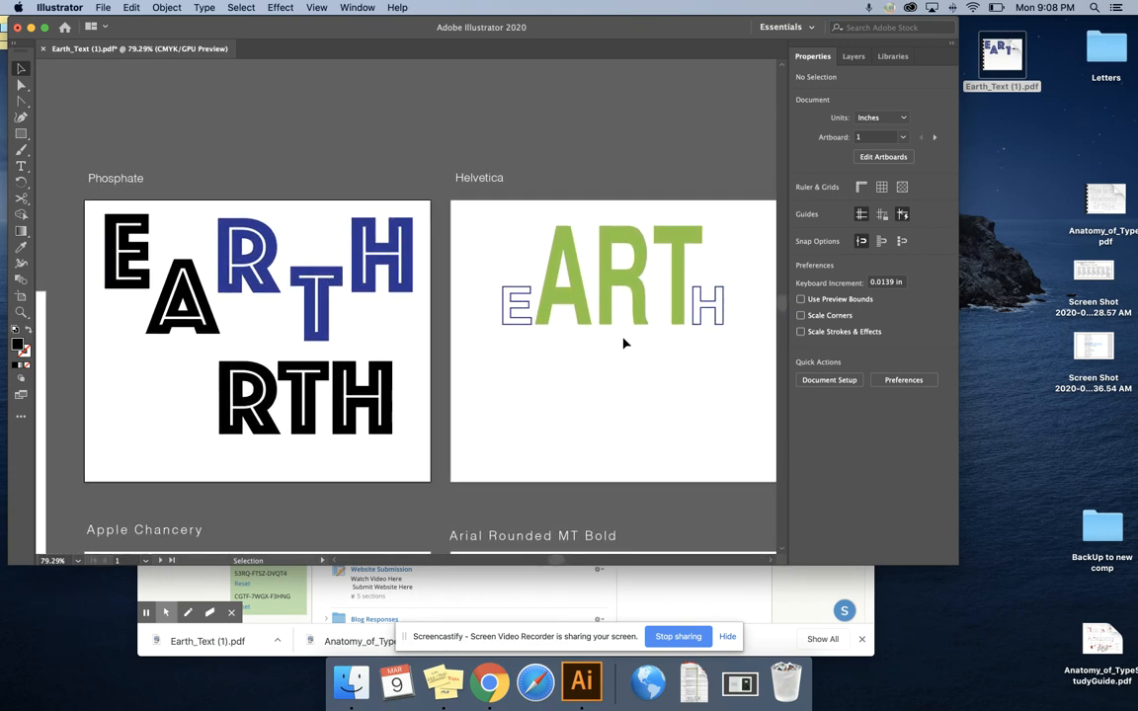
pyautogui.moveTo(268, 374); pyautogui.dragTo(275, 235)
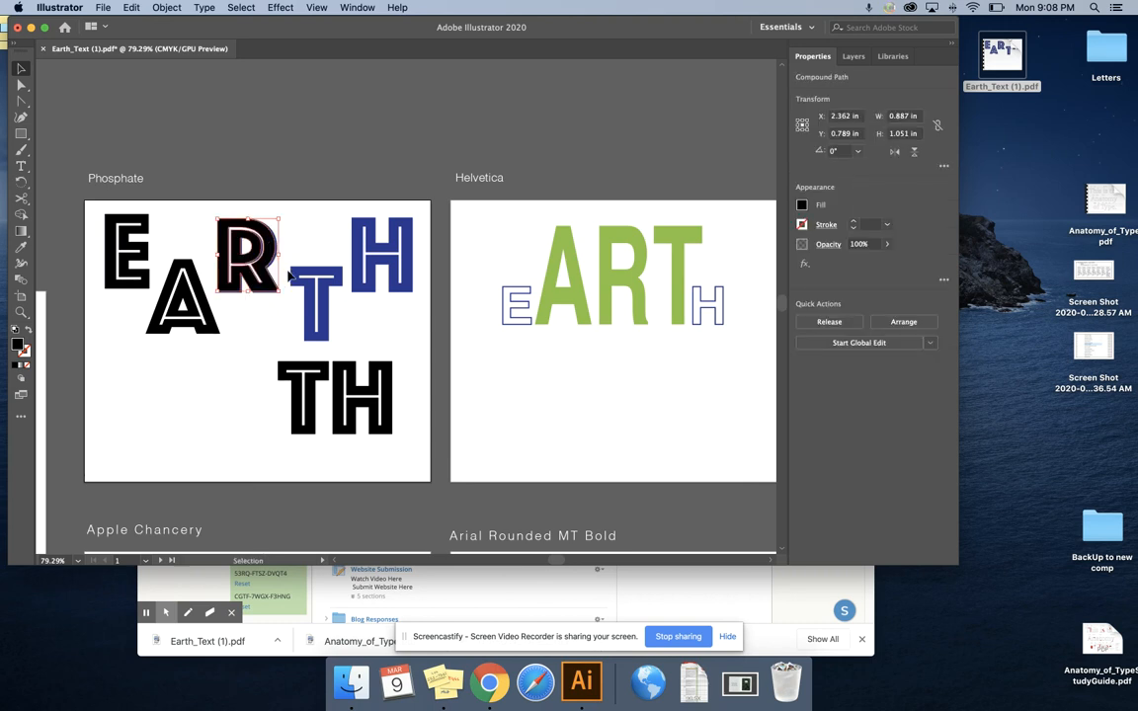
pyautogui.rightClick(302, 363)
pyautogui.click(316, 300)
pyautogui.click(252, 337)
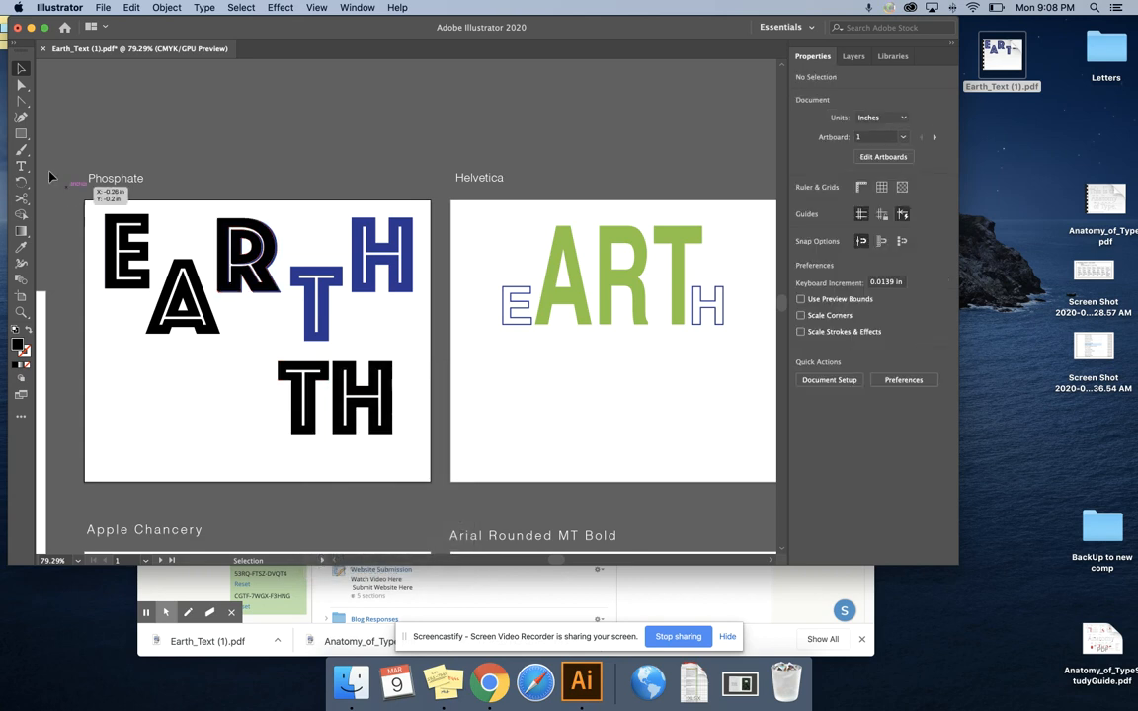
# Move the black E, A and R together into the empty space below the blue sample word and deselect them
pyautogui.moveTo(86, 185); pyautogui.dragTo(247, 412)
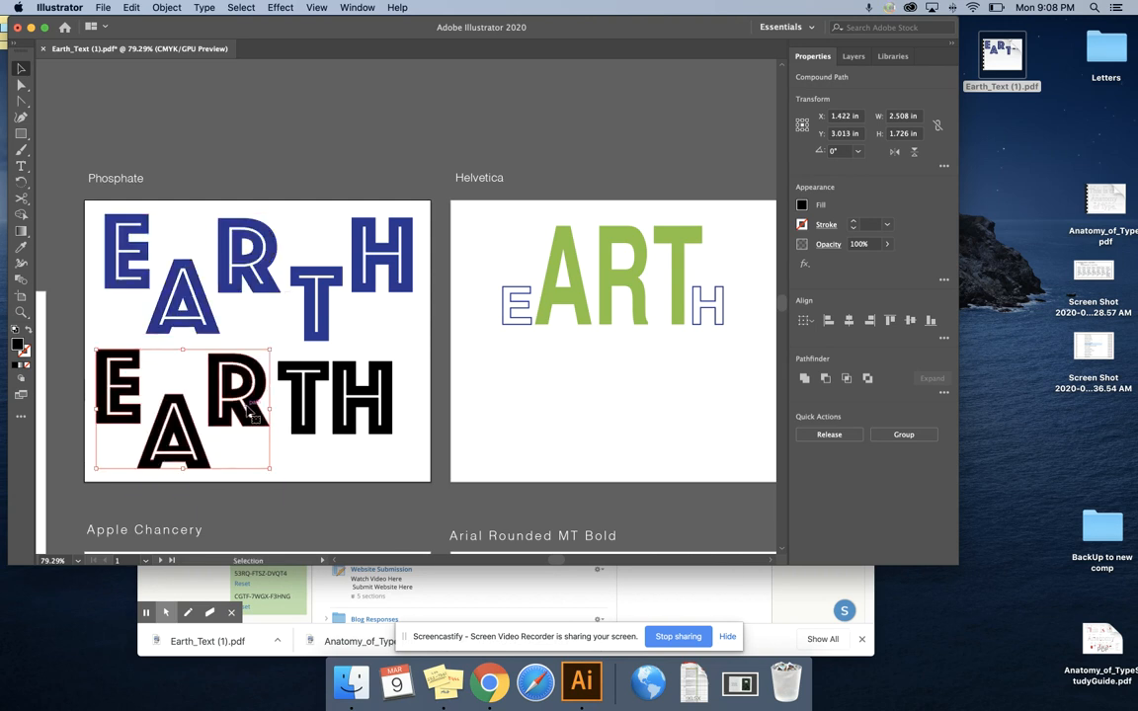
pyautogui.click(250, 141)
# Recolor the black E, A and R with the blue fill sampled from the sample E using the Eyedropper, and deselect them
pyautogui.moveTo(95, 326); pyautogui.dragTo(274, 443)
pyautogui.click(21, 246)
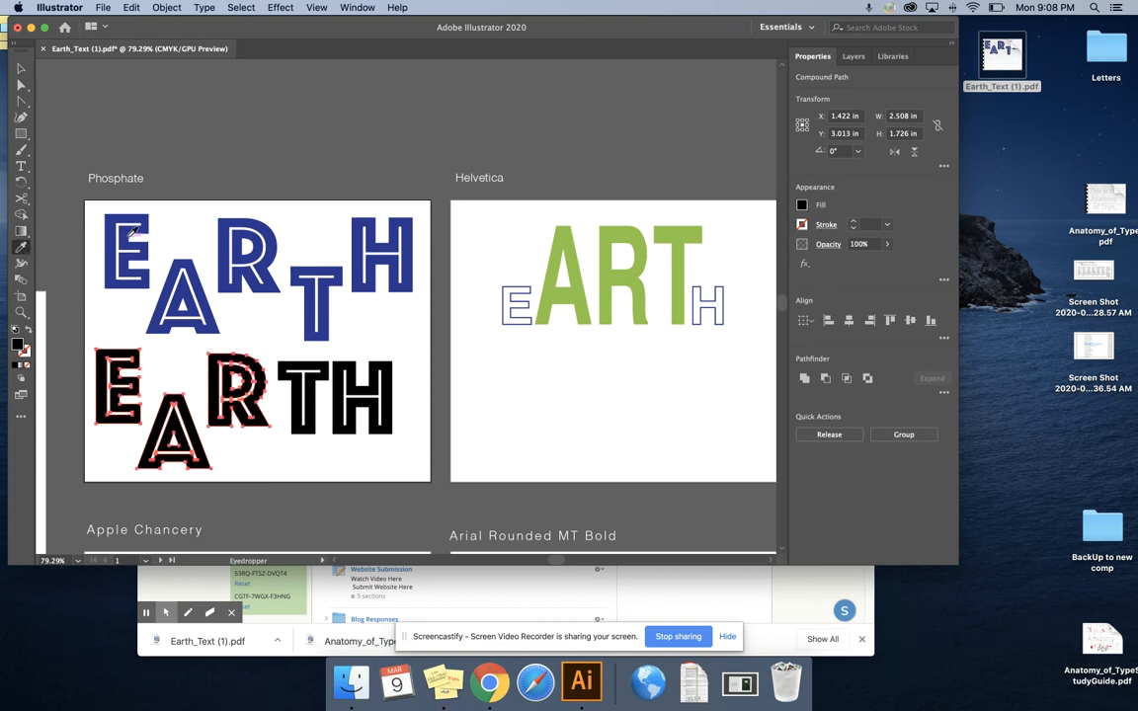
pyautogui.click(112, 228)
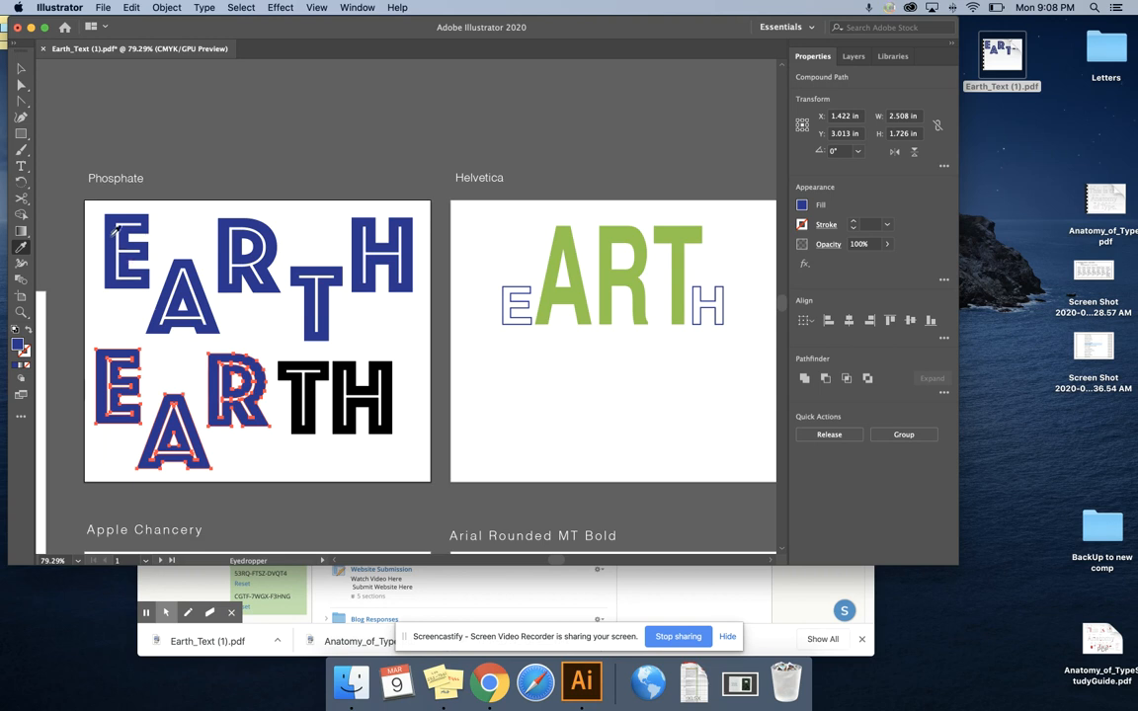
pyautogui.click(20, 69)
pyautogui.click(258, 166)
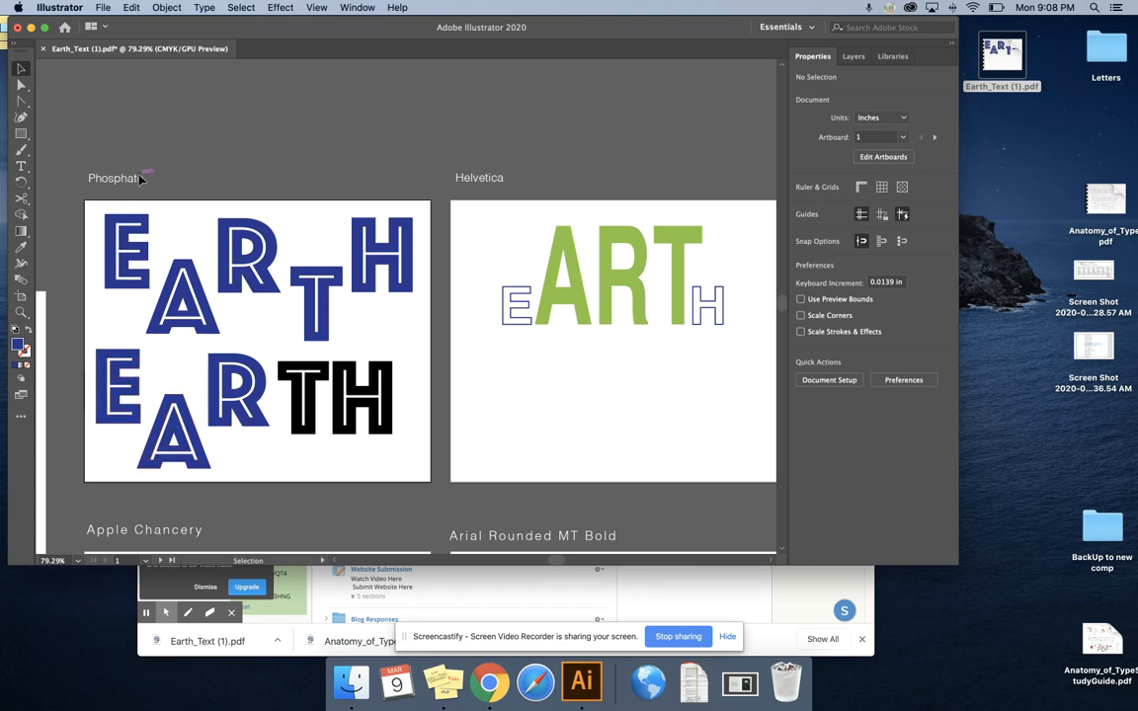
# Review the written directions beside the artboards and look over the available file saving commands
pyautogui.hscroll(-5, 141, 178)
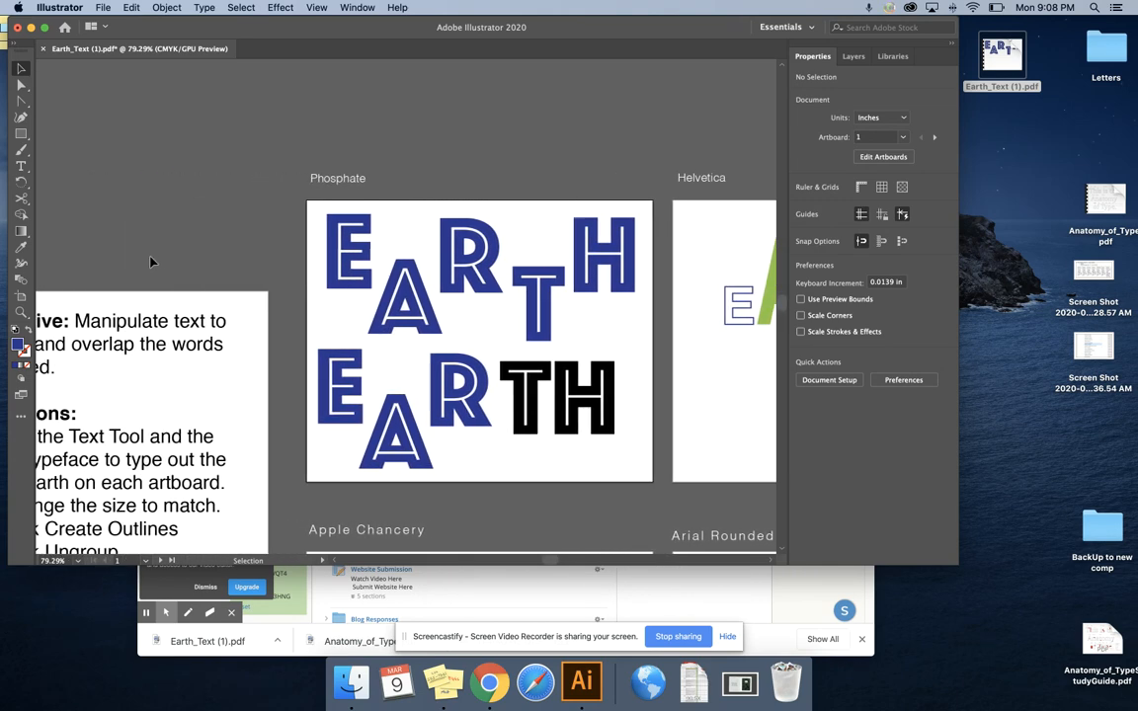
pyautogui.scroll(-5, 158, 261)
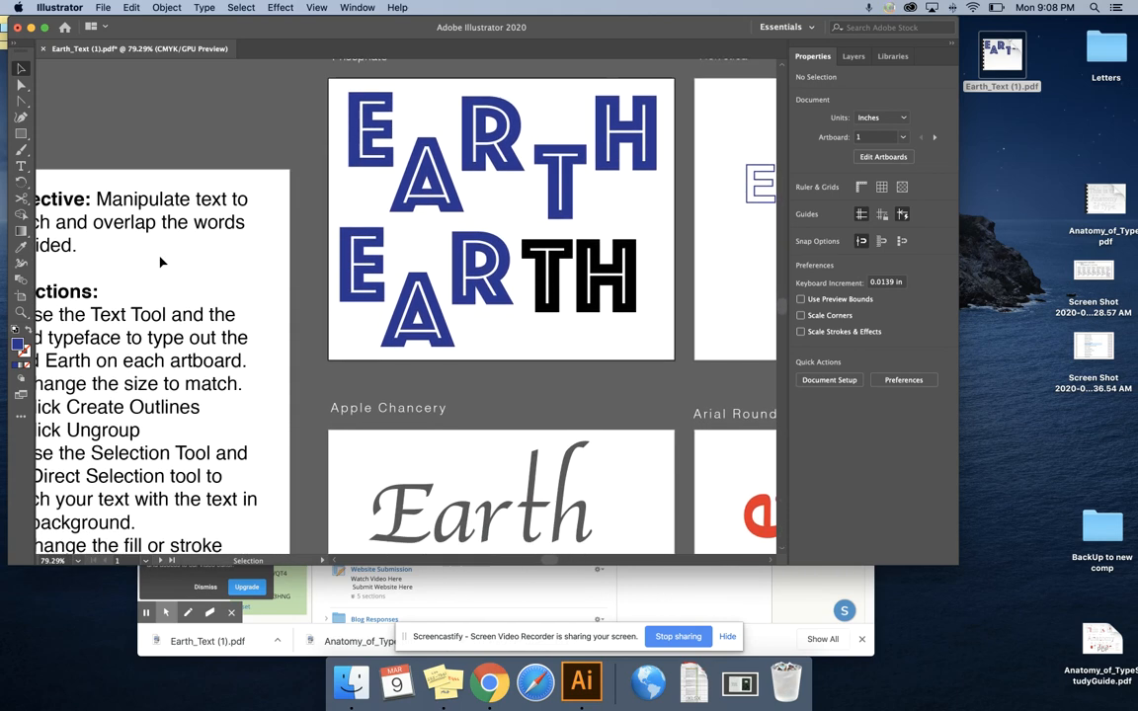
pyautogui.scroll(-5, 161, 262)
pyautogui.hscroll(-5, 161, 262)
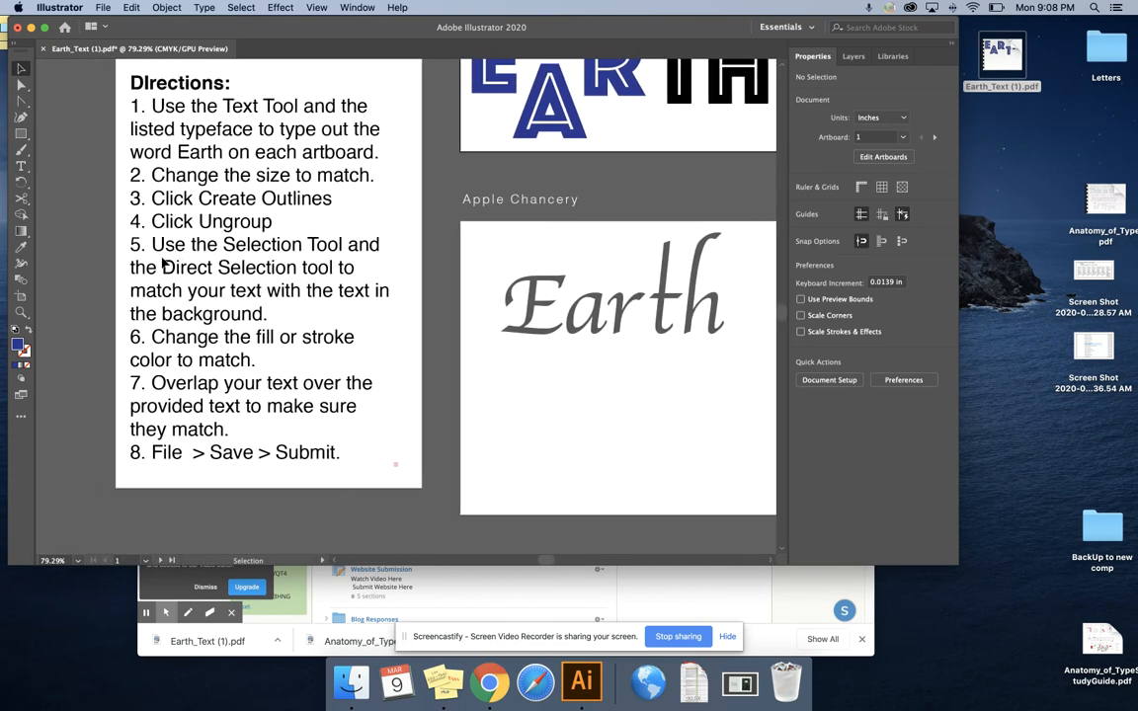
pyautogui.hscroll(1, 301, 352)
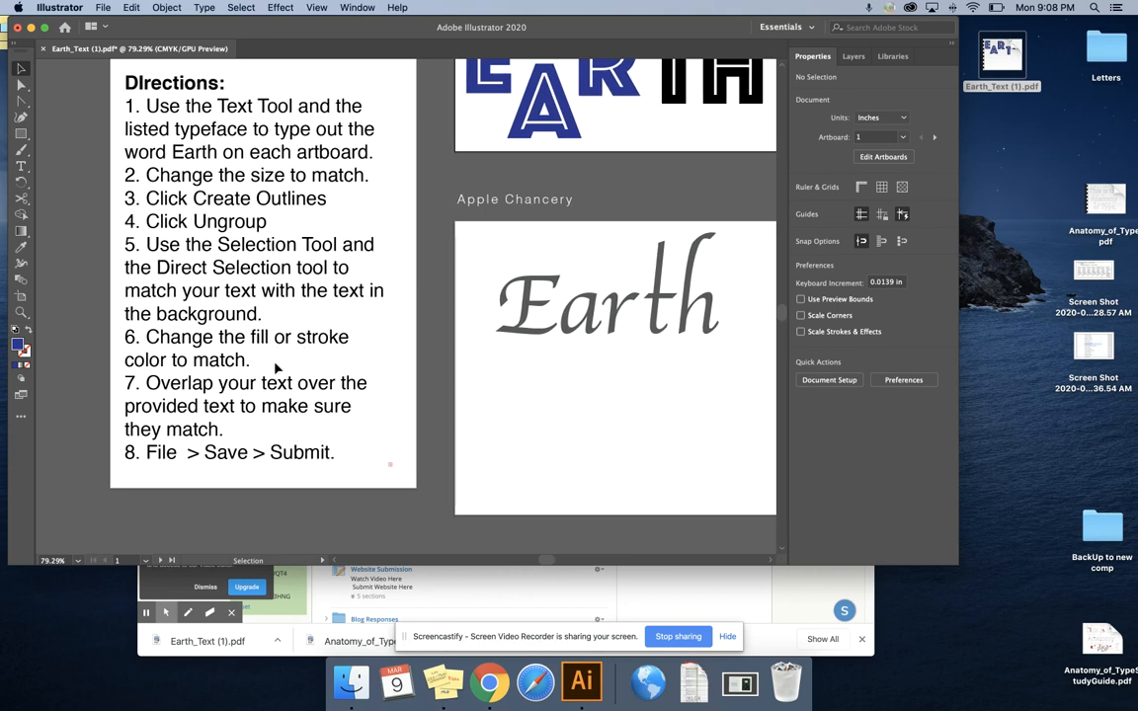
pyautogui.hscroll(2, 276, 368)
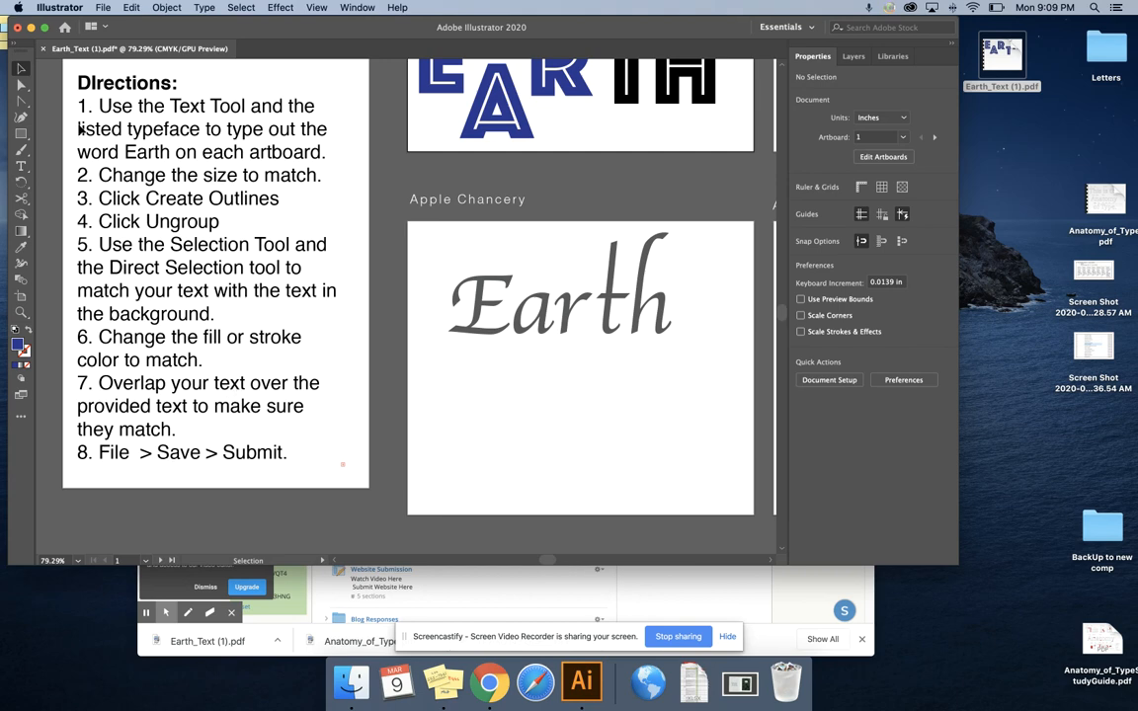
pyautogui.click(107, 7)
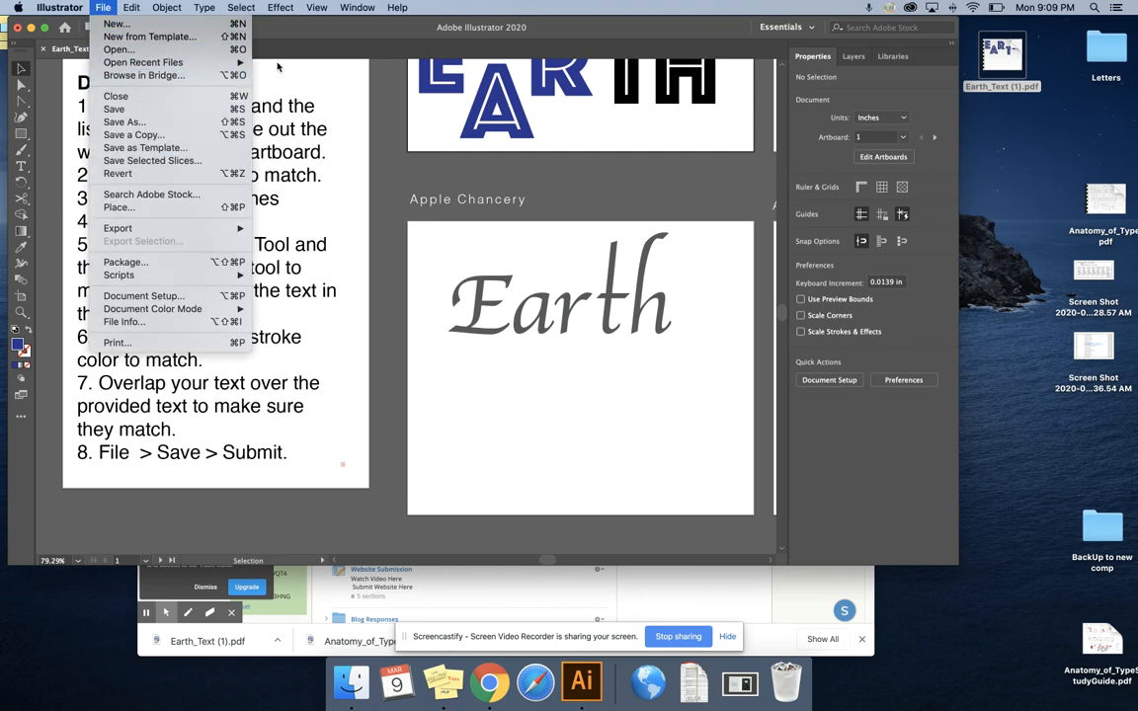
pyautogui.click(330, 48)
pyautogui.moveTo(332, 27); pyautogui.dragTo(323, 28)
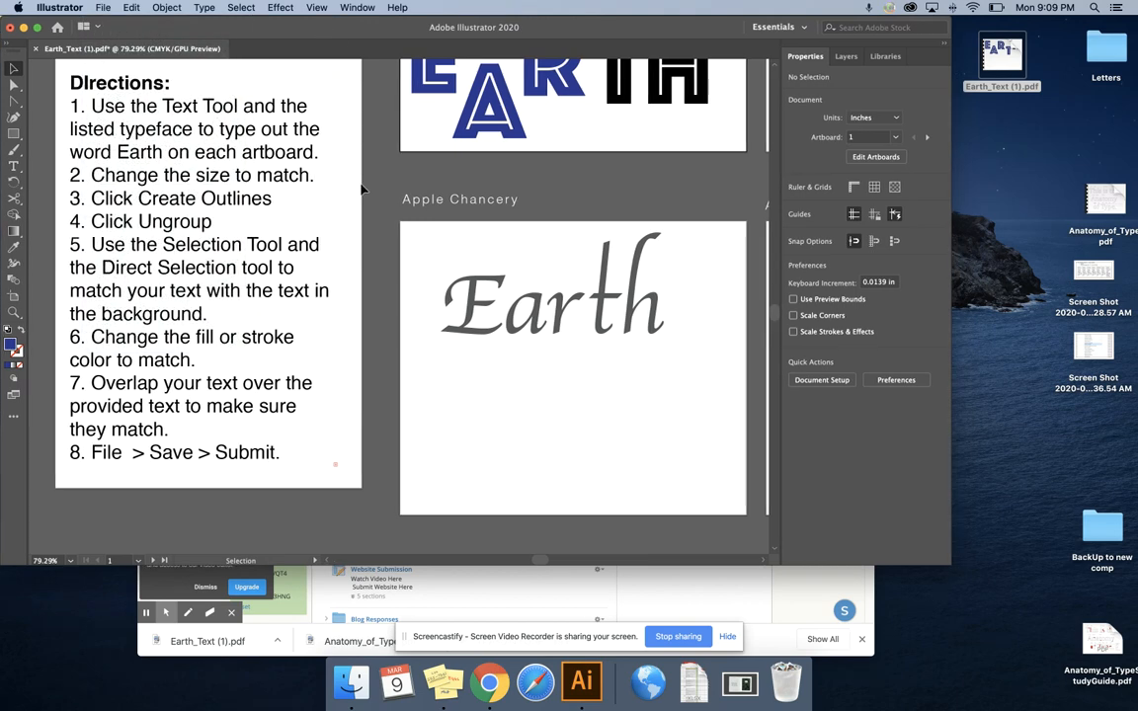
pyautogui.scroll(2, 362, 192)
pyautogui.moveTo(166, 34); pyautogui.dragTo(229, 22)
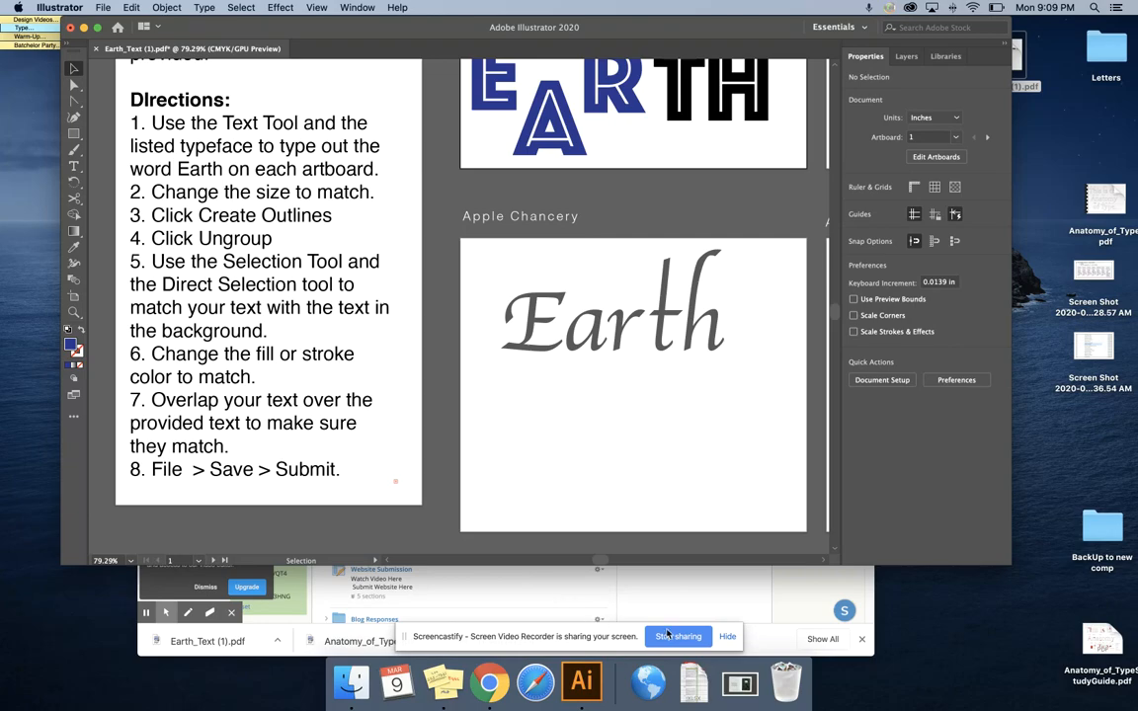